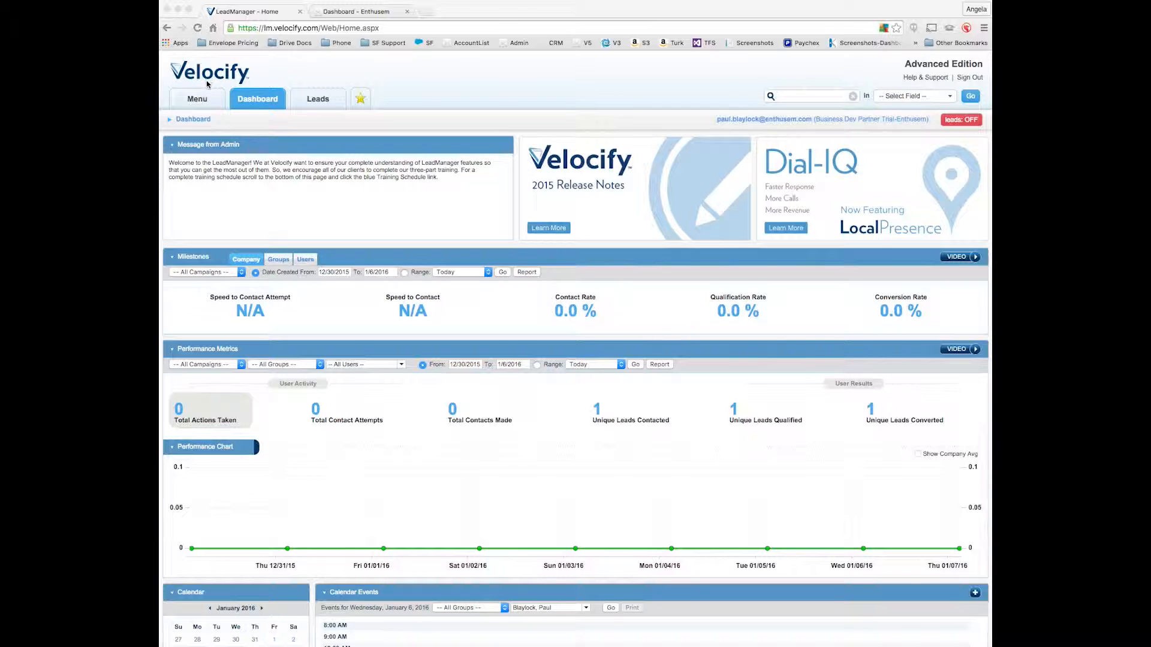
Open the lead status management page and add a new status titled "Enthusem Sent".
{"action": "left_click", "coordinate": [205, 102]}
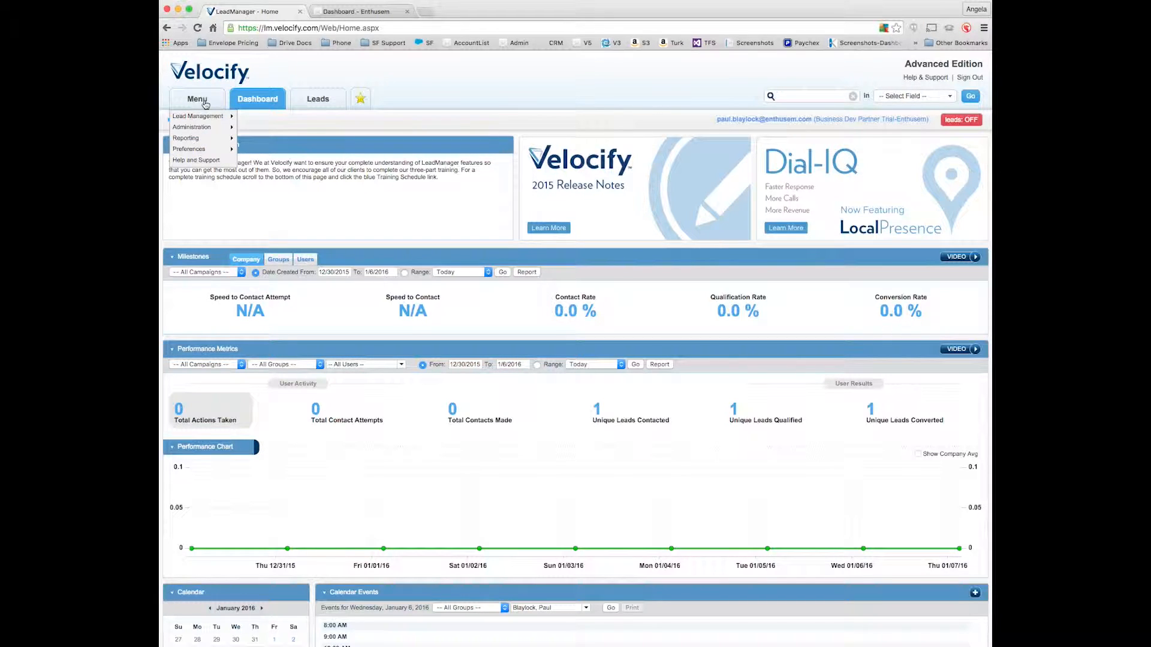
{"action": "mouse_move", "coordinate": [207, 128]}
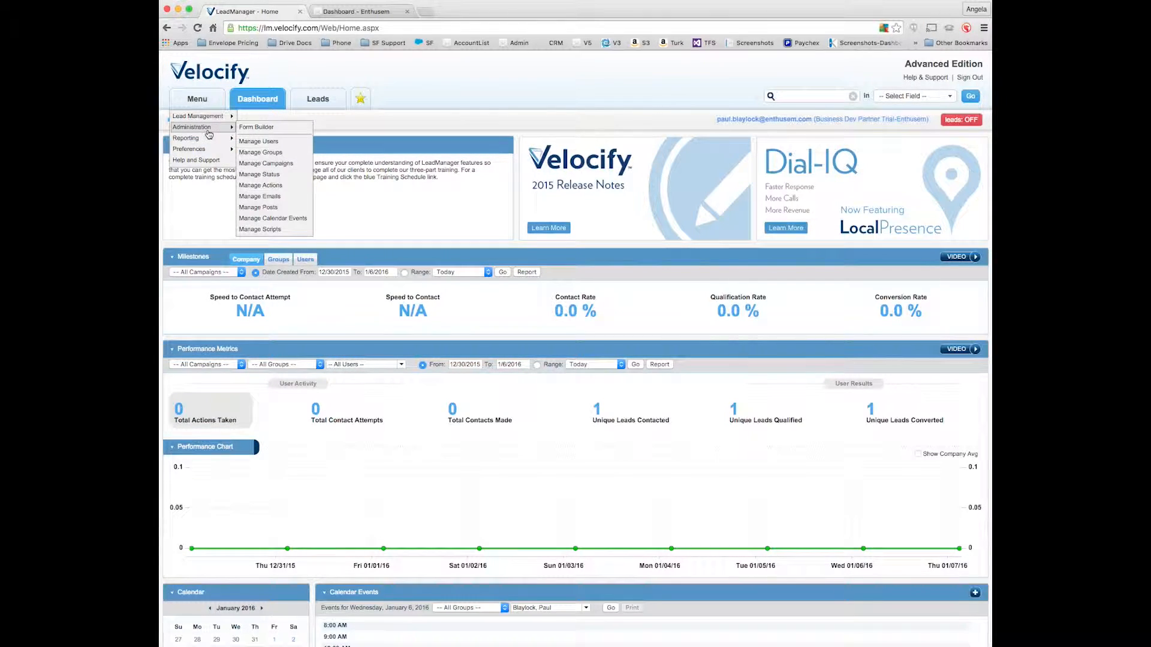
{"action": "left_click", "coordinate": [266, 175]}
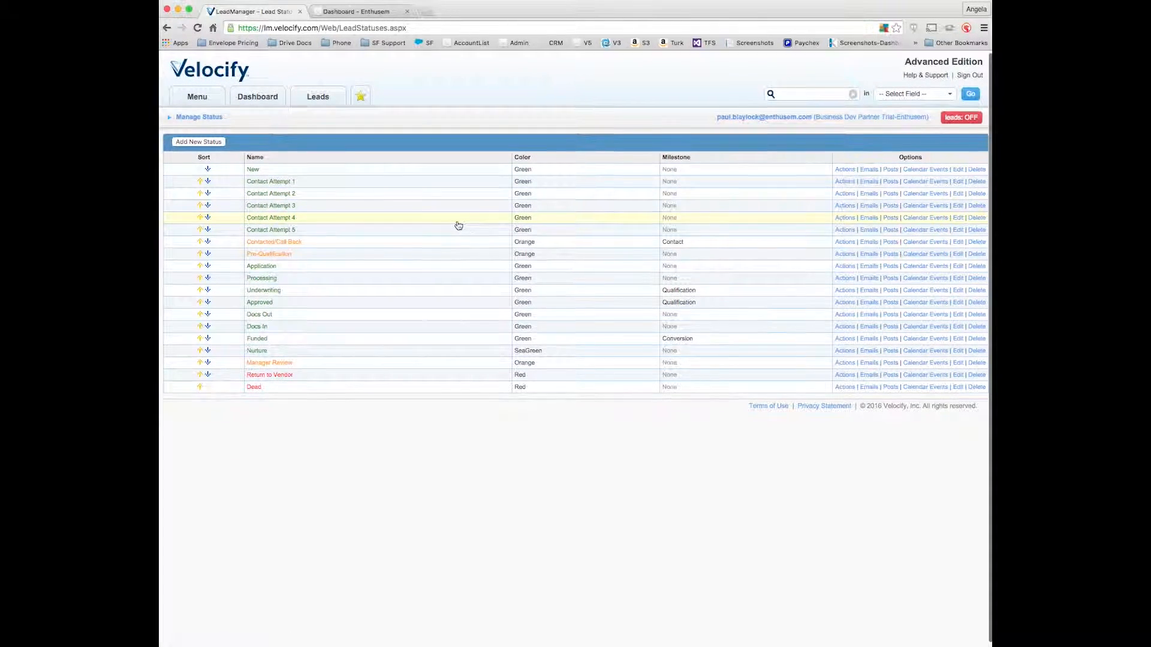
{"action": "left_click", "coordinate": [200, 142]}
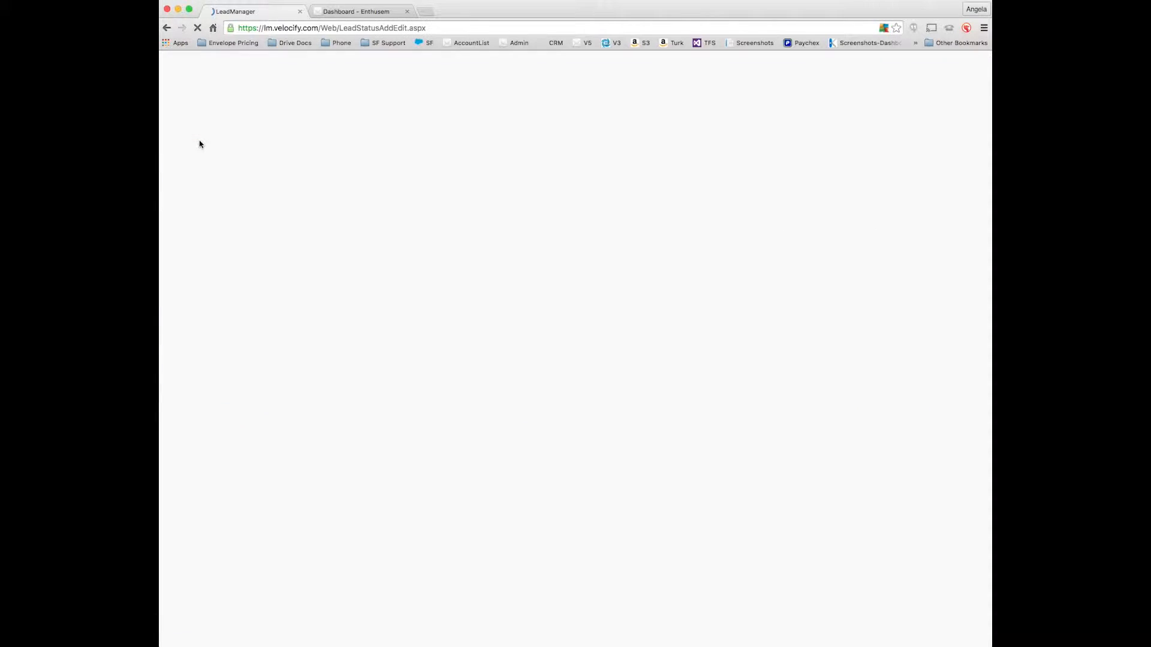
{"action": "left_click", "coordinate": [310, 155]}
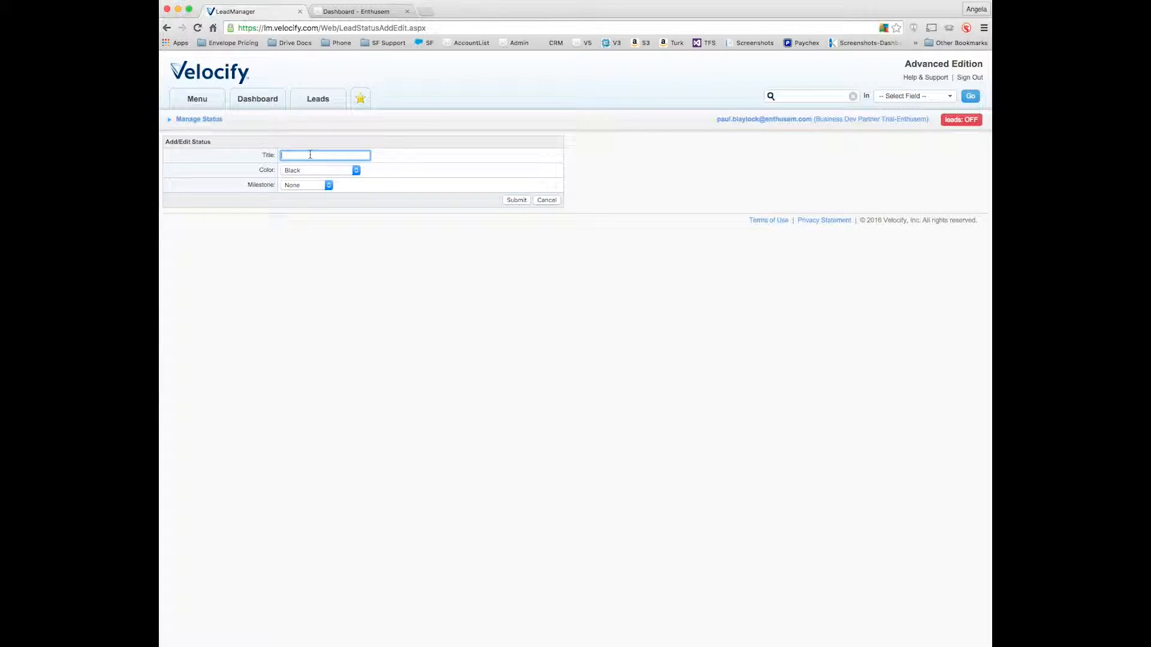
{"action": "type", "text": "Enthusem"}
{"action": "key", "text": "Down"}
{"action": "key", "text": "Down"}
{"action": "key", "text": "Return"}
{"action": "left_click", "coordinate": [519, 200]}
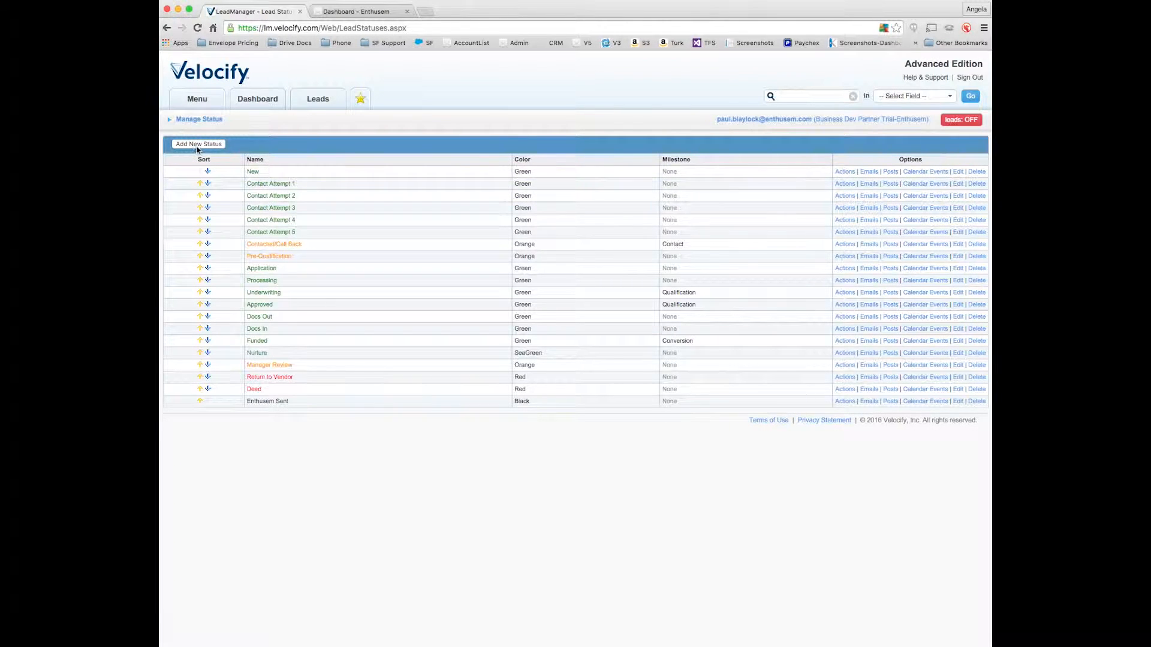
Add another lead status titled "Responded to Enthusem" and submit it.
{"action": "left_click", "coordinate": [194, 145]}
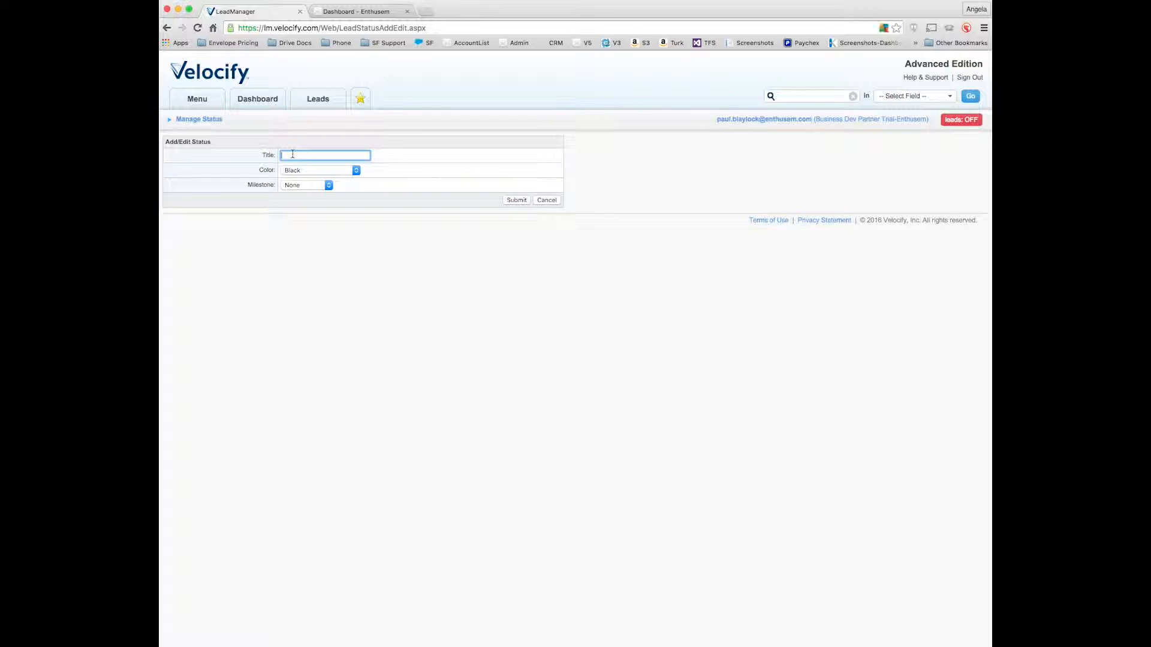
{"action": "type", "text": "R"}
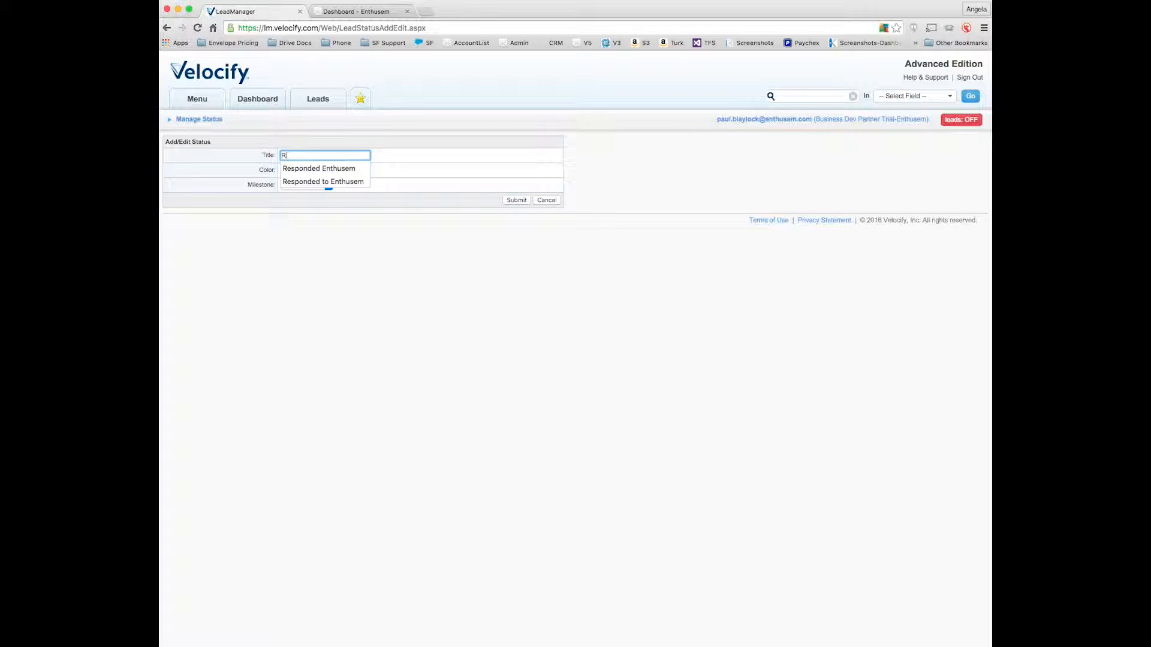
{"action": "type", "text": "es"}
{"action": "key", "text": "Down"}
{"action": "key", "text": "Down"}
{"action": "key", "text": "Tab"}
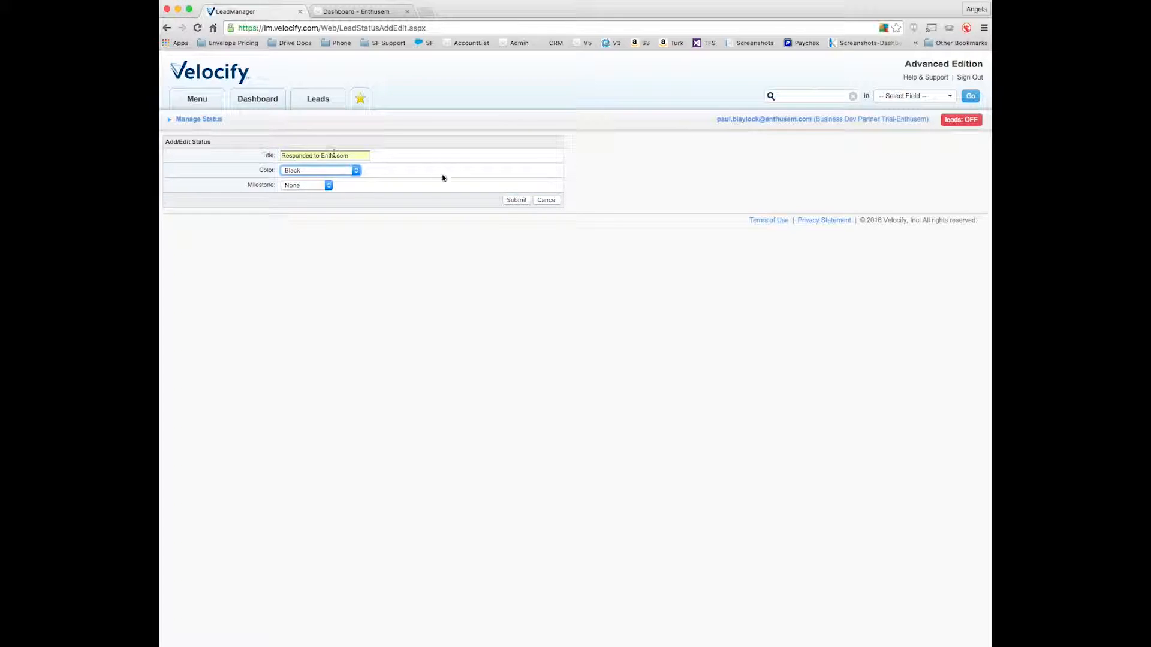
{"action": "left_click", "coordinate": [519, 201]}
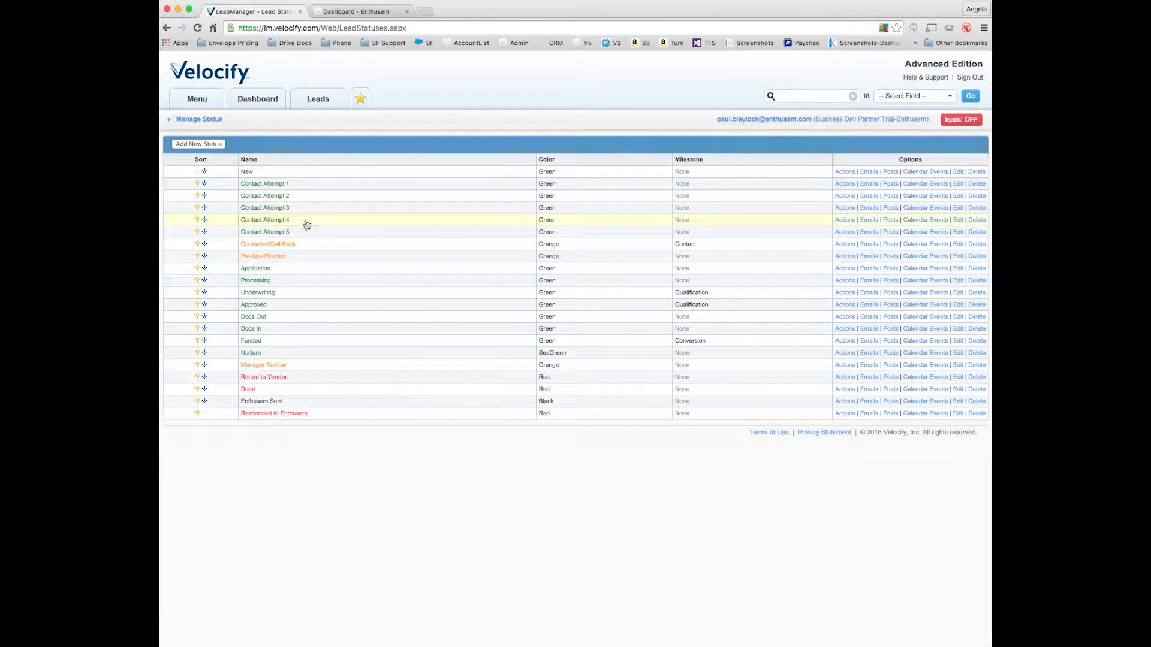
Switch to Enthusem, open the Velocify integration settings and validate the filled-in Velocify credentials.
{"action": "left_click", "coordinate": [334, 12]}
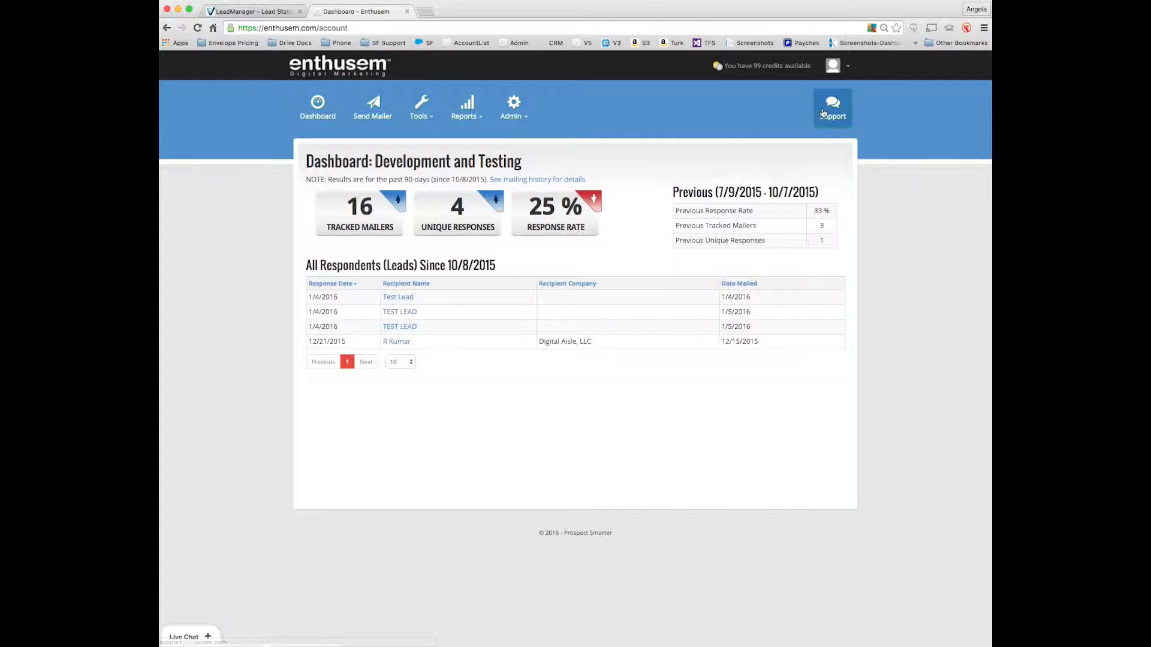
{"action": "left_click", "coordinate": [839, 66]}
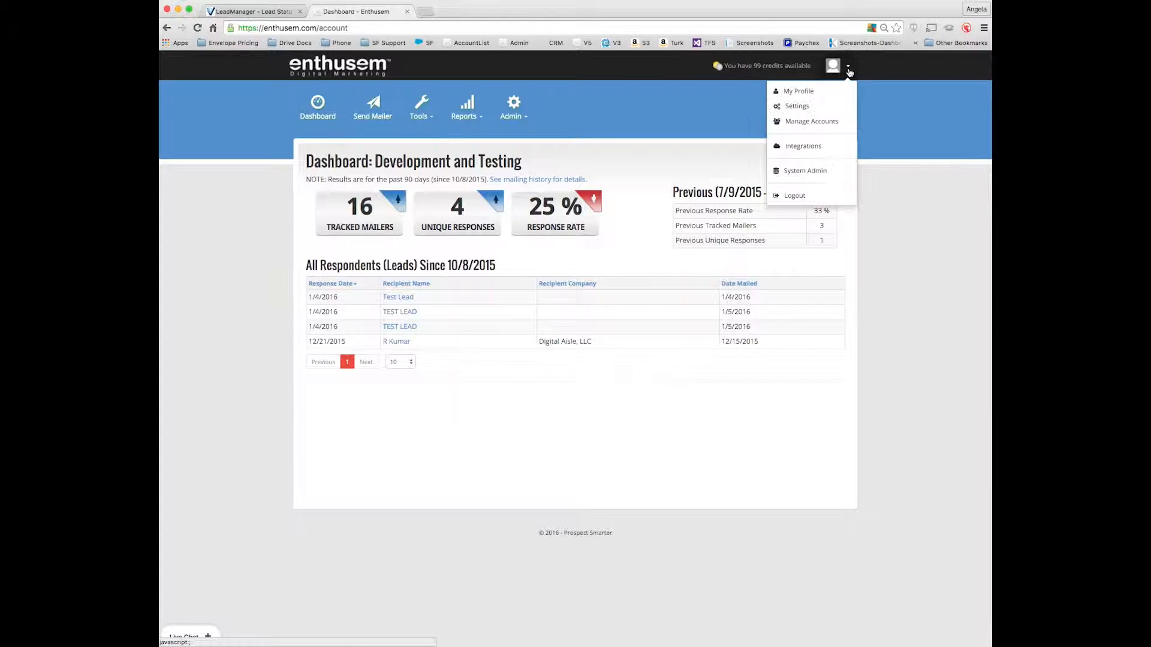
{"action": "left_click", "coordinate": [807, 147]}
{"action": "left_click", "coordinate": [822, 211]}
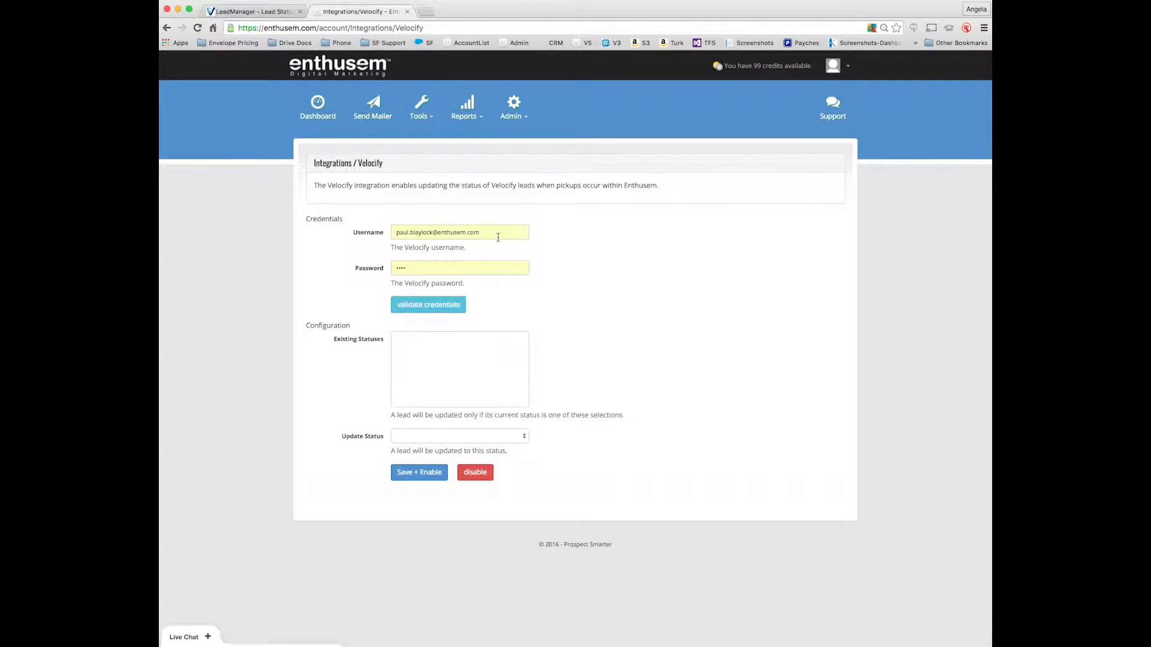
{"action": "left_click", "coordinate": [424, 306]}
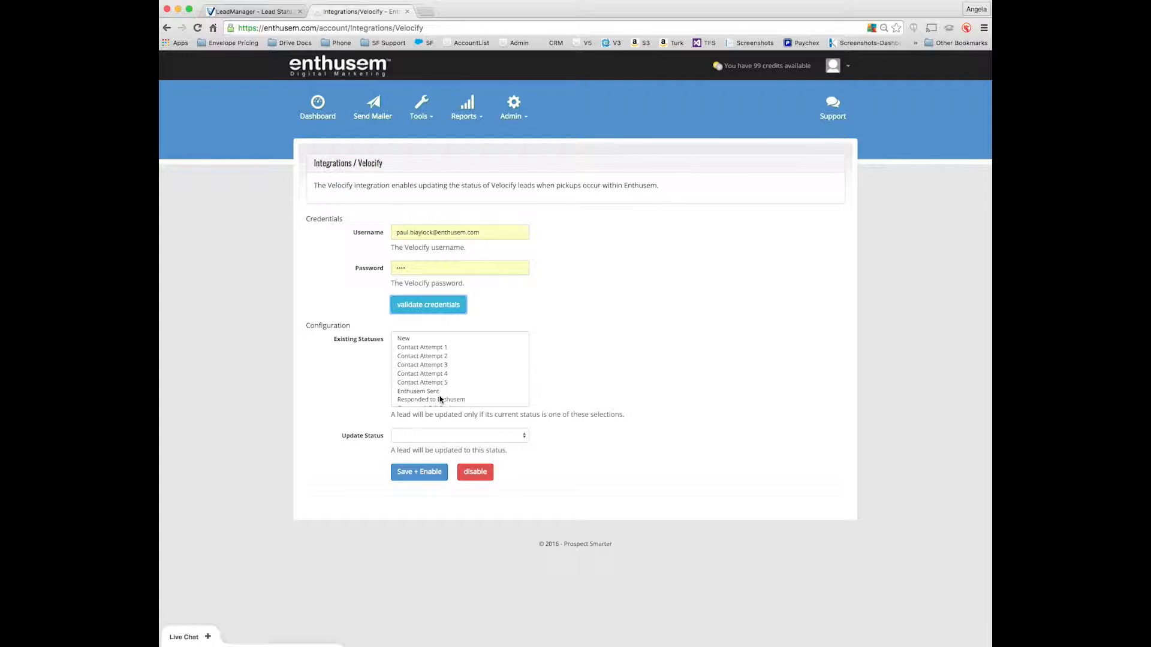
Select New, Contact Attempt 1 through 5, Enthusem Sent and Nurture as the existing statuses that allow a lead update.
{"action": "scroll", "coordinate": [413, 341], "scroll_direction": "down", "scroll_amount": 1}
{"action": "scroll", "coordinate": [416, 341], "scroll_direction": "up", "scroll_amount": 1}
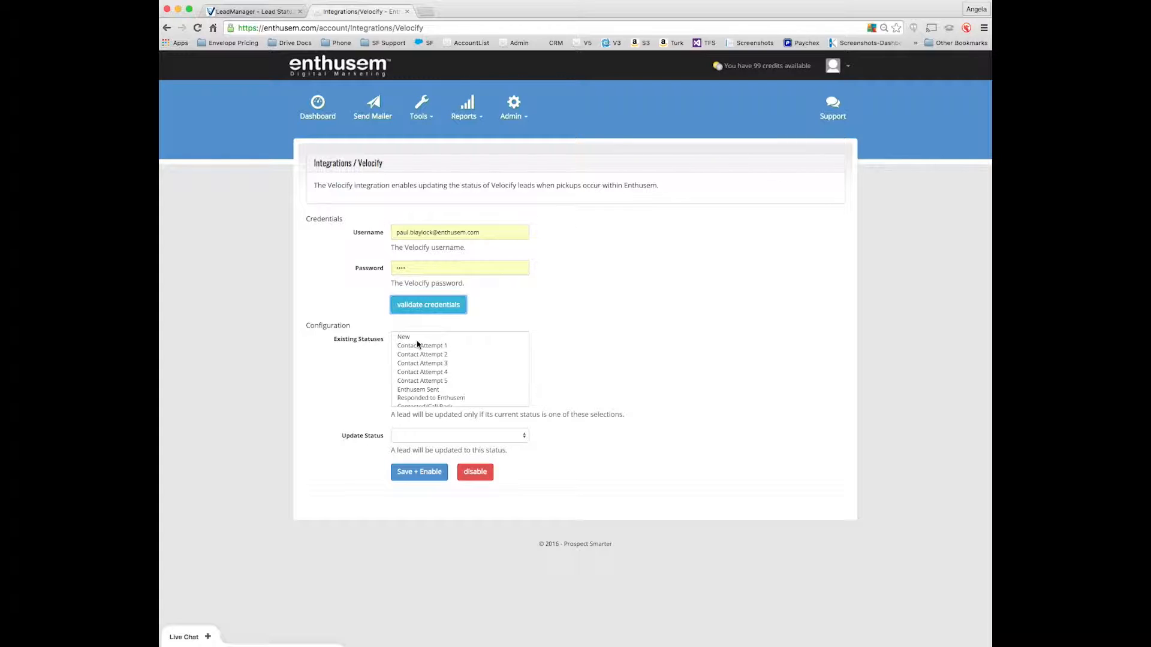
{"action": "scroll", "coordinate": [412, 348], "scroll_direction": "down", "scroll_amount": 5}
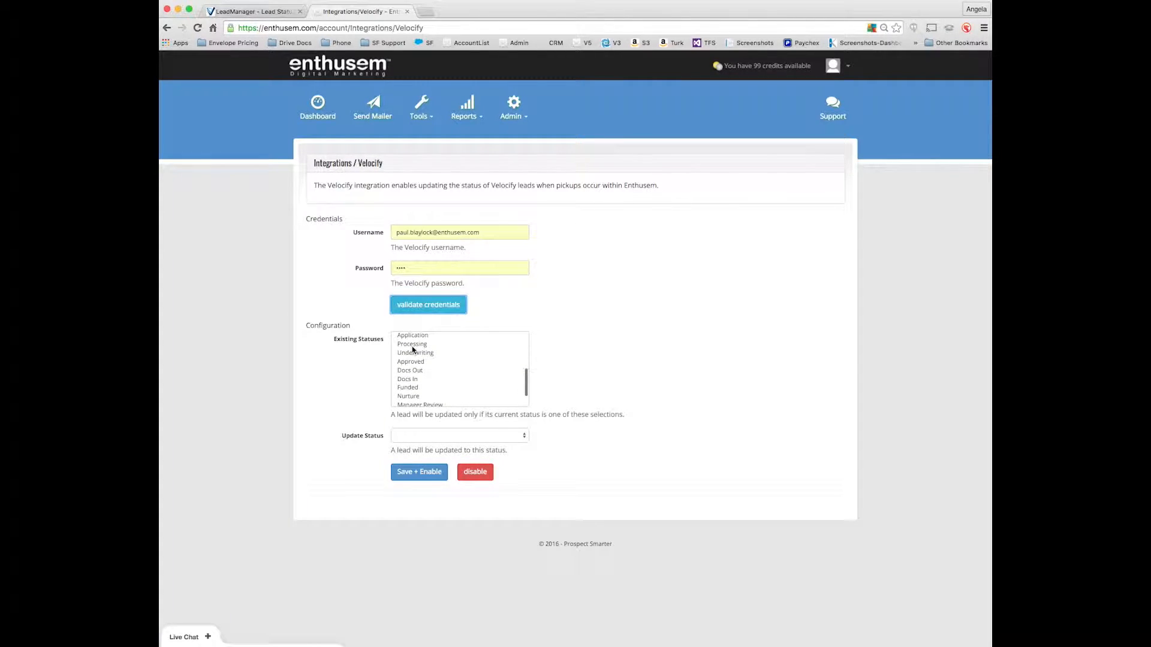
{"action": "scroll", "coordinate": [417, 349], "scroll_direction": "down", "scroll_amount": 1}
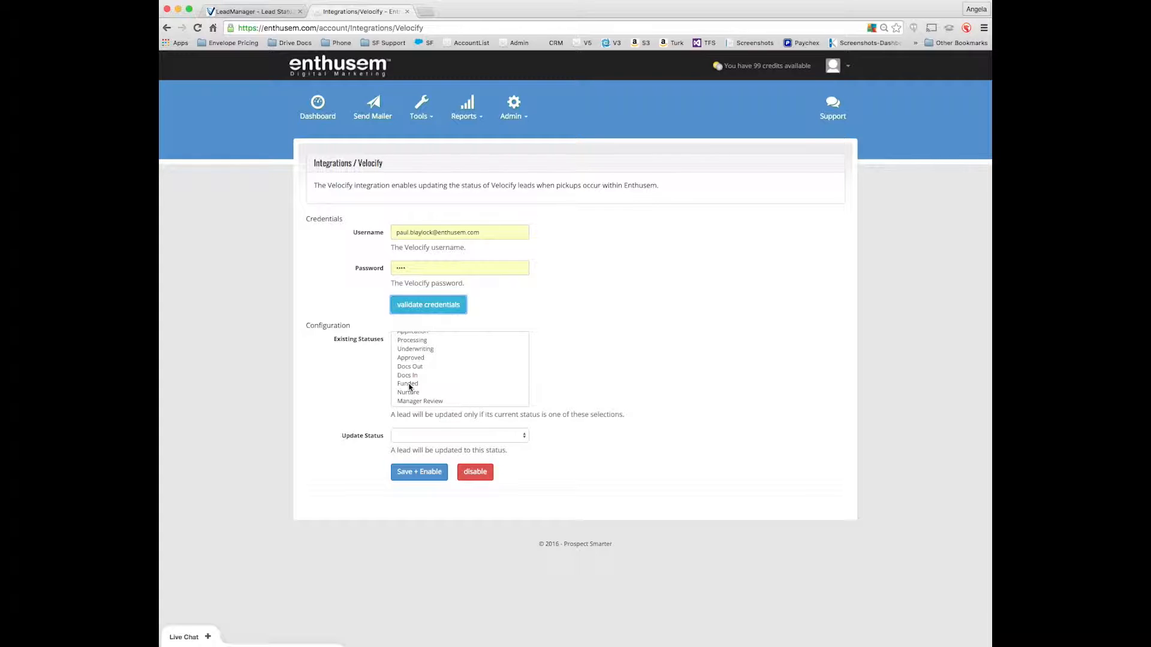
{"action": "scroll", "coordinate": [432, 378], "scroll_direction": "up", "scroll_amount": 6}
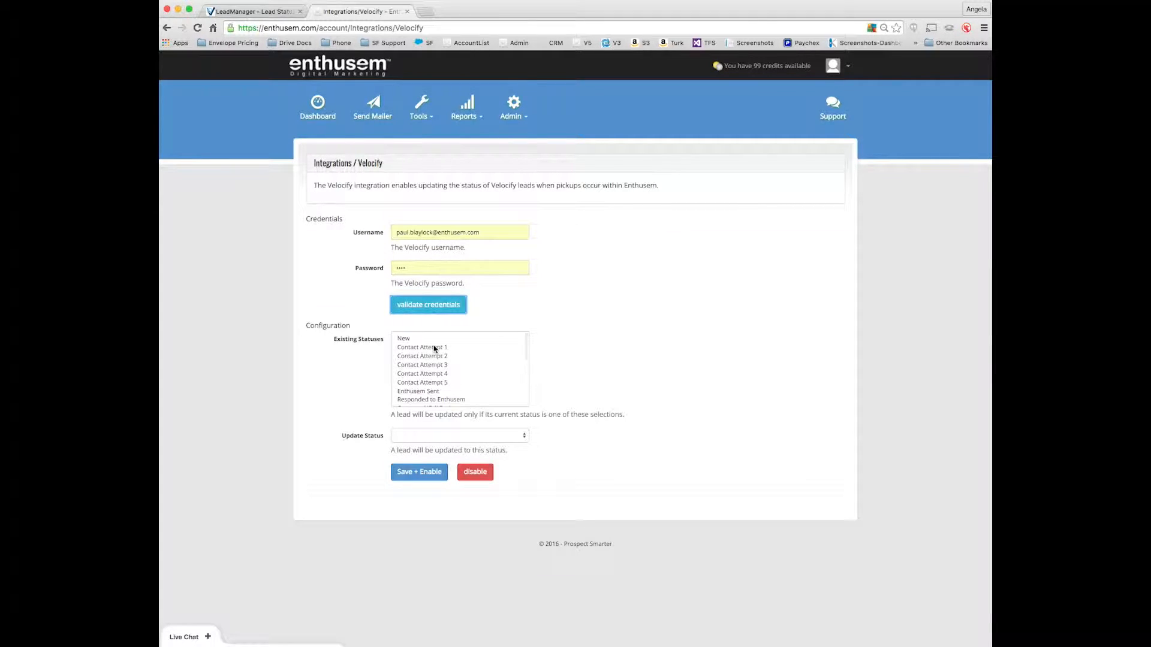
{"action": "left_click", "coordinate": [421, 339]}
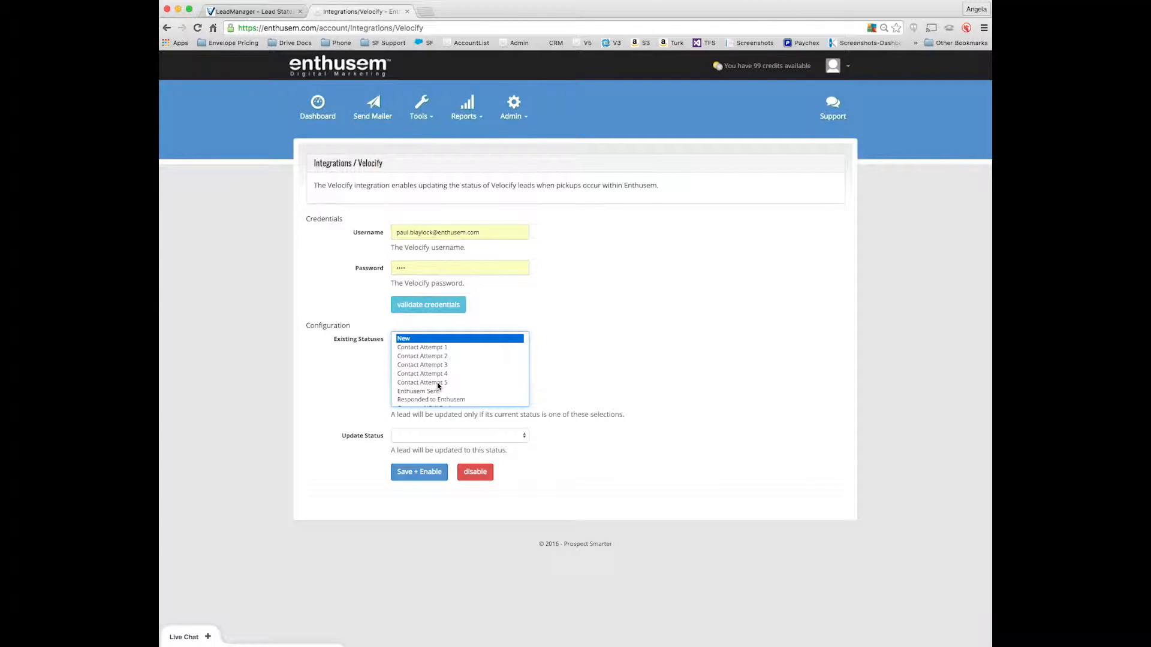
{"action": "left_click", "coordinate": [438, 383], "text": "shift"}
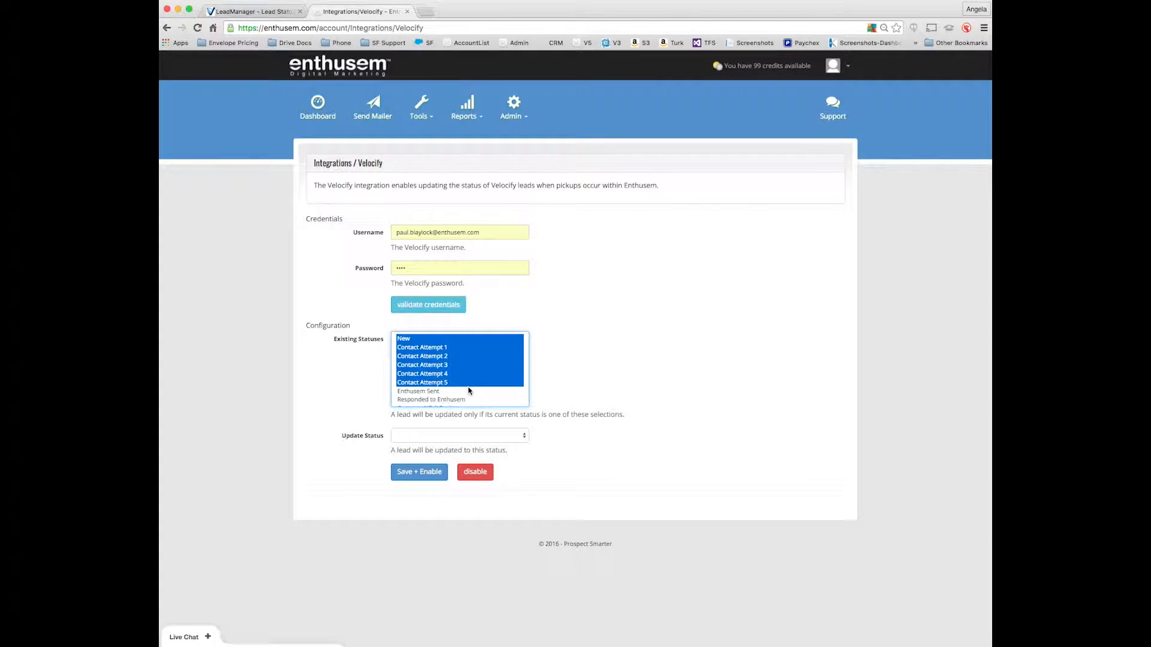
{"action": "scroll", "coordinate": [469, 391], "scroll_direction": "down", "scroll_amount": 2}
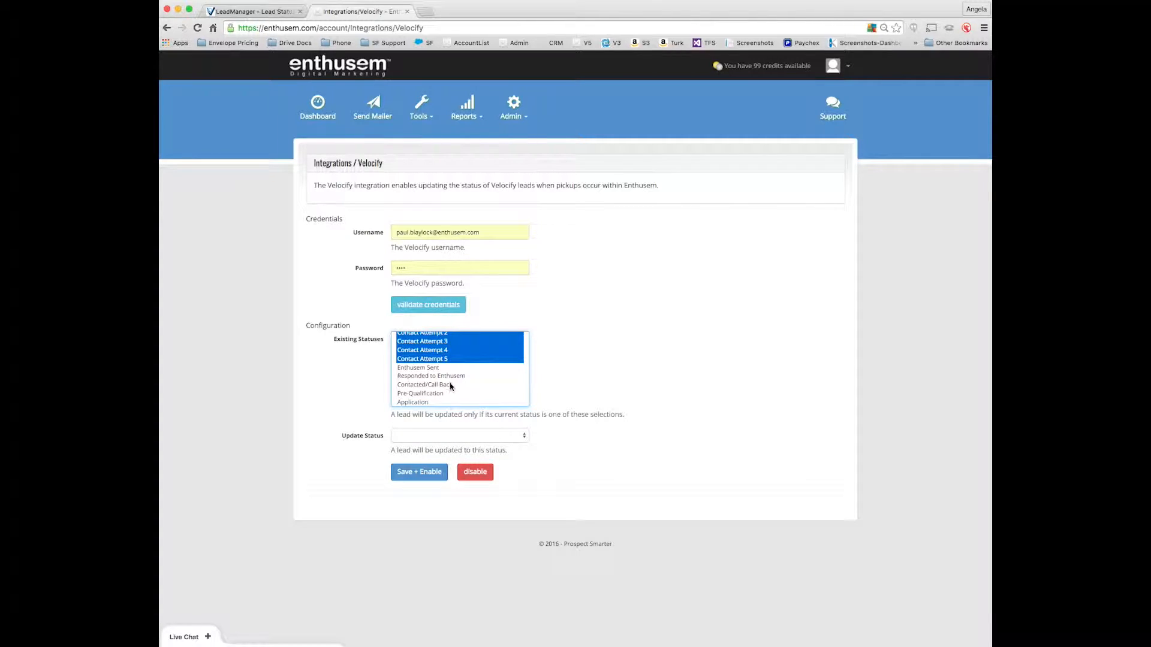
{"action": "left_click", "coordinate": [439, 367], "text": "shift"}
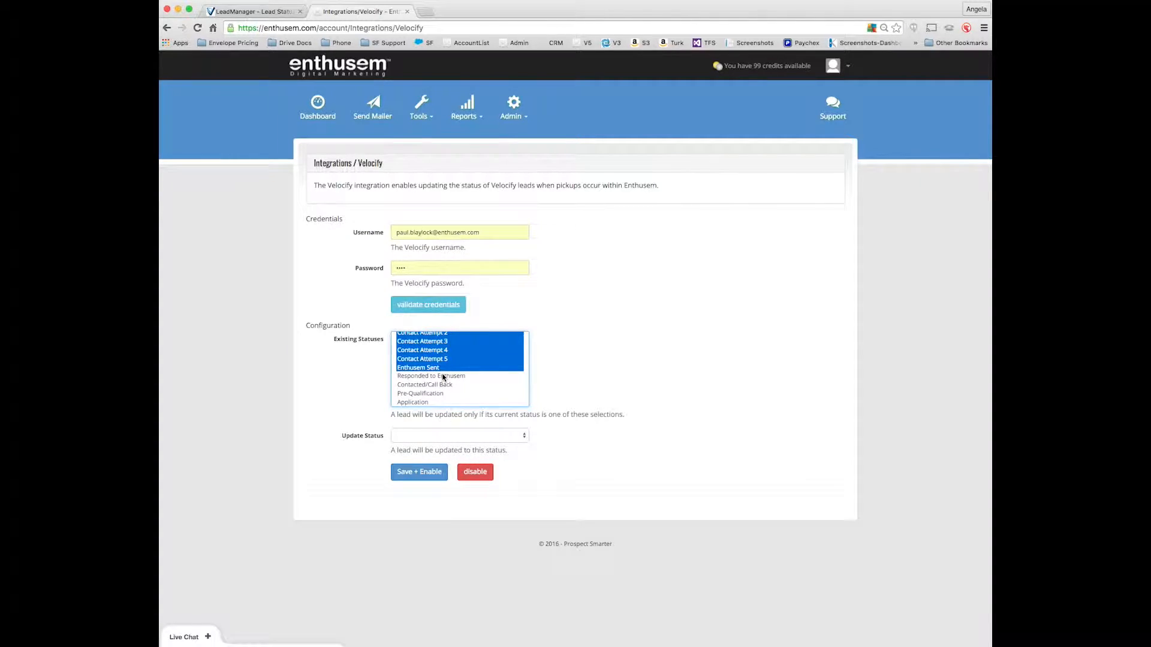
{"action": "scroll", "coordinate": [444, 377], "scroll_direction": "down", "scroll_amount": 1}
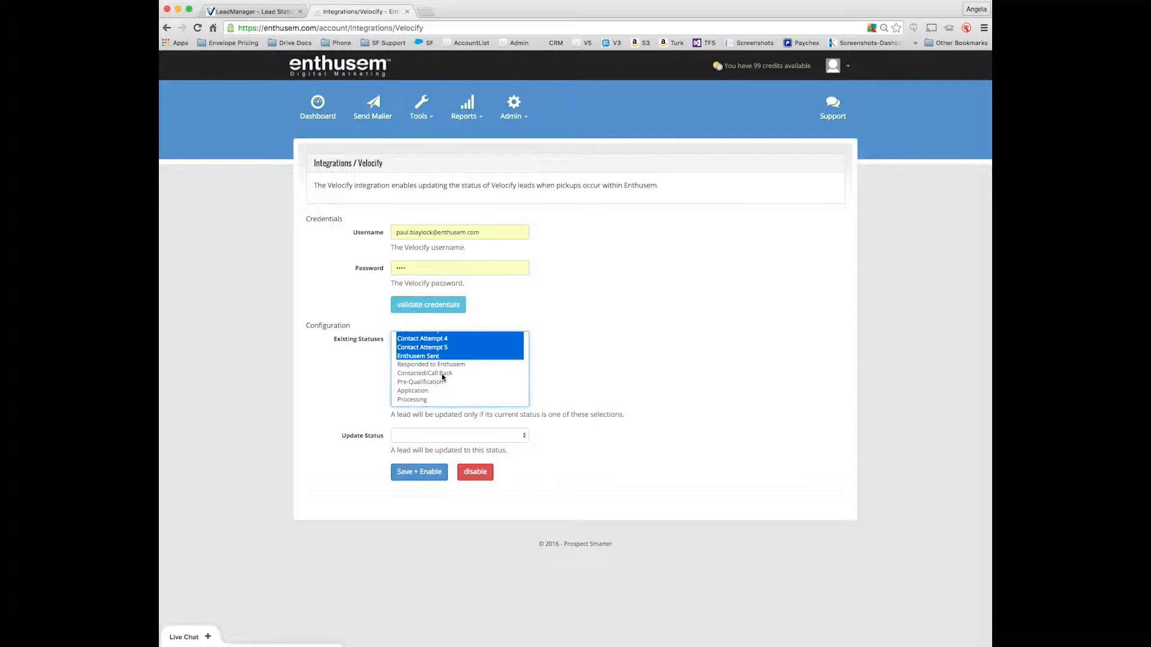
{"action": "scroll", "coordinate": [443, 376], "scroll_direction": "down", "scroll_amount": 7}
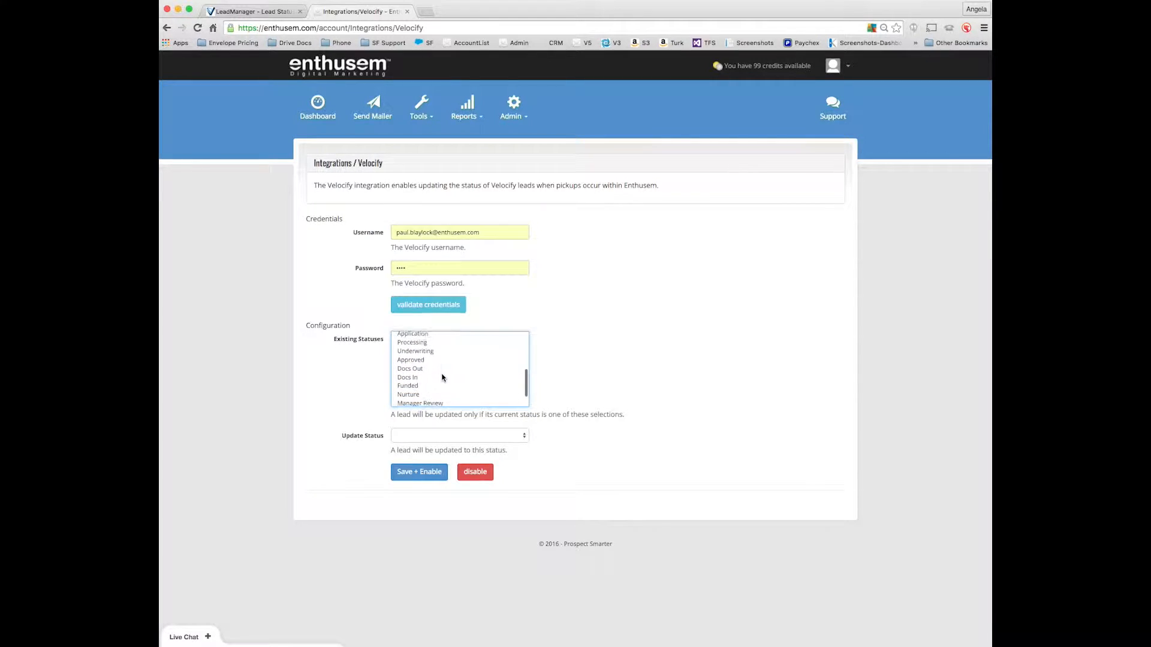
{"action": "left_click", "coordinate": [421, 390]}
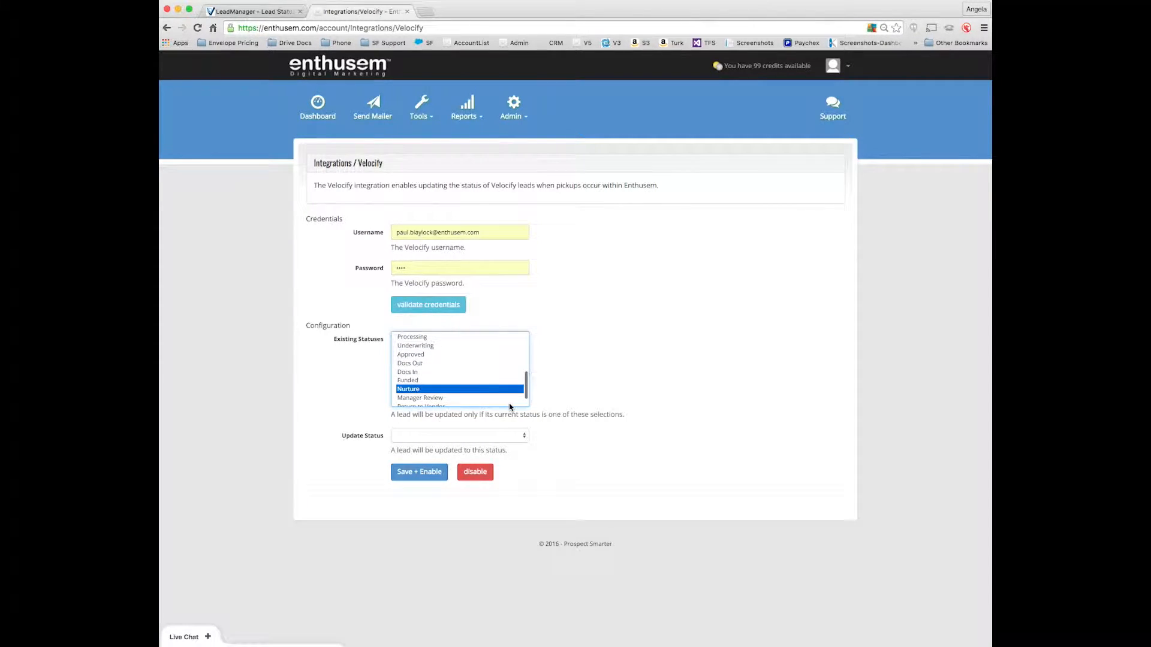
Set the update status to "Responded to Enthusem", then save and enable the integration.
{"action": "left_click", "coordinate": [461, 440]}
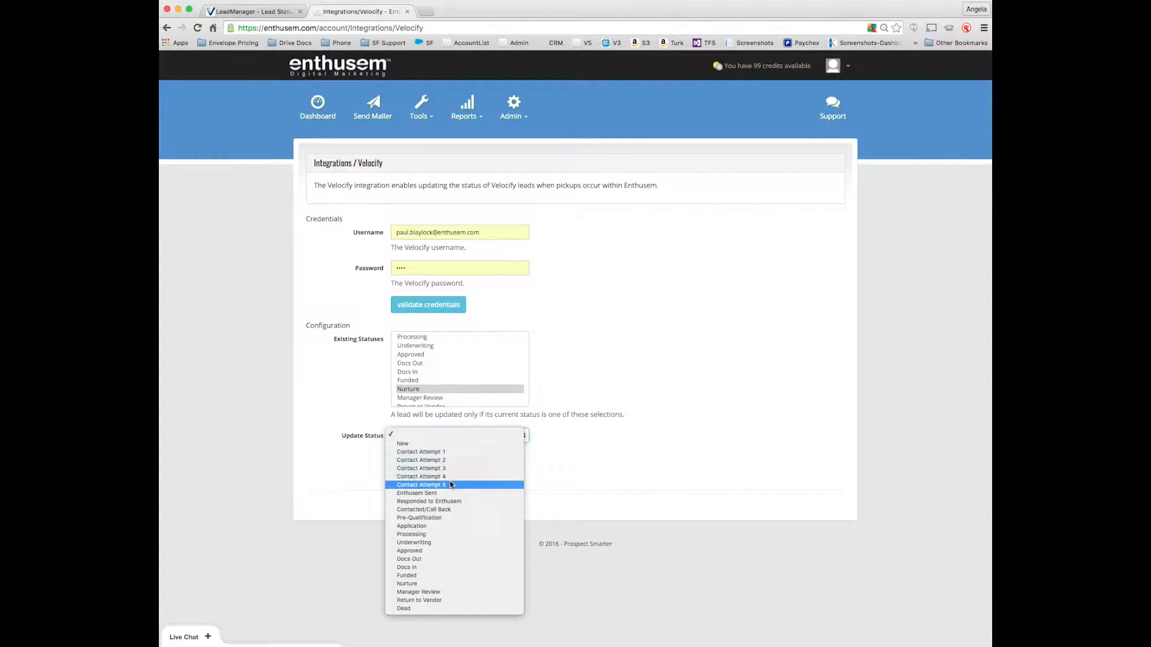
{"action": "left_click", "coordinate": [443, 504]}
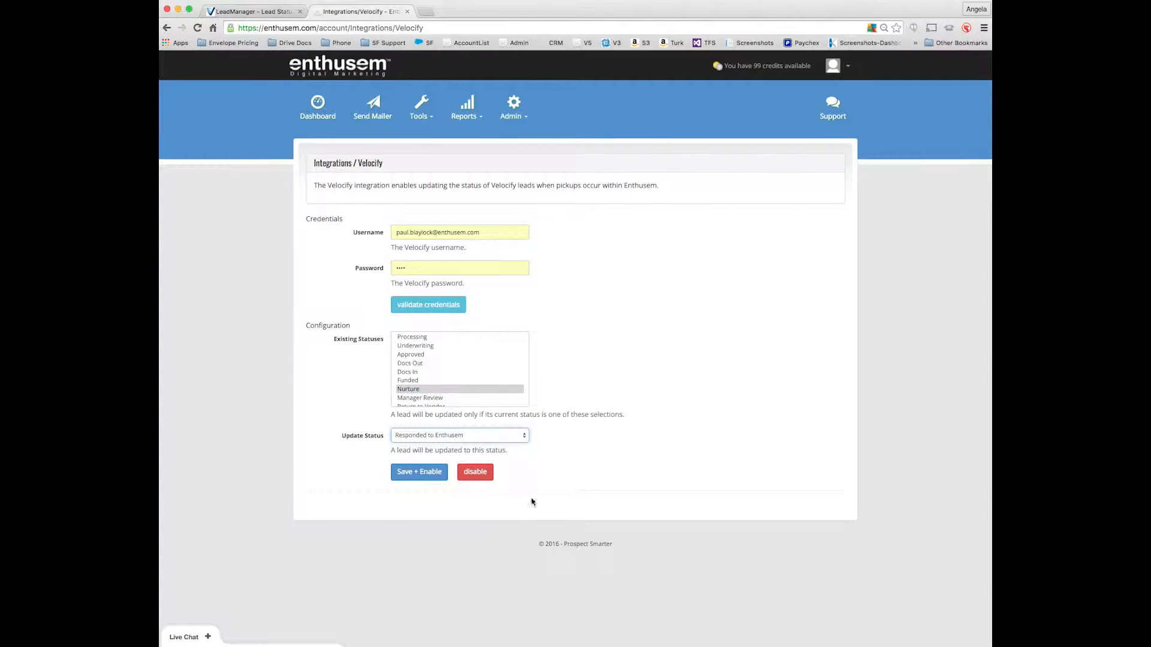
{"action": "left_click", "coordinate": [419, 477]}
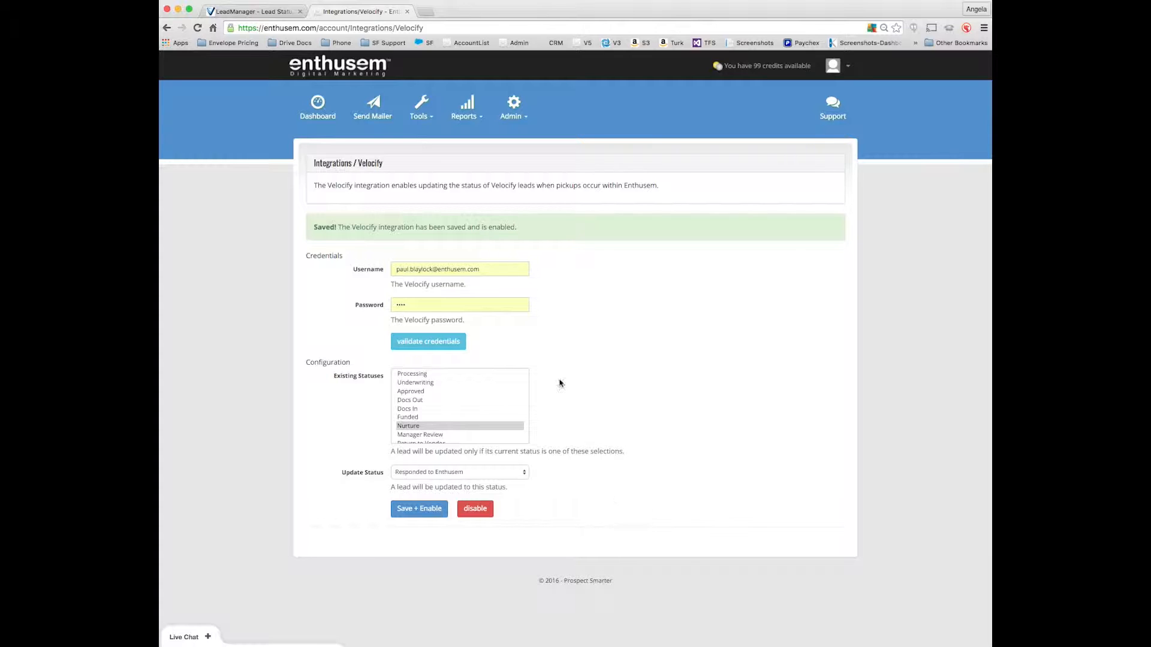
Switch back to Velocify and open the leads list in Normal View.
{"action": "left_click", "coordinate": [236, 12]}
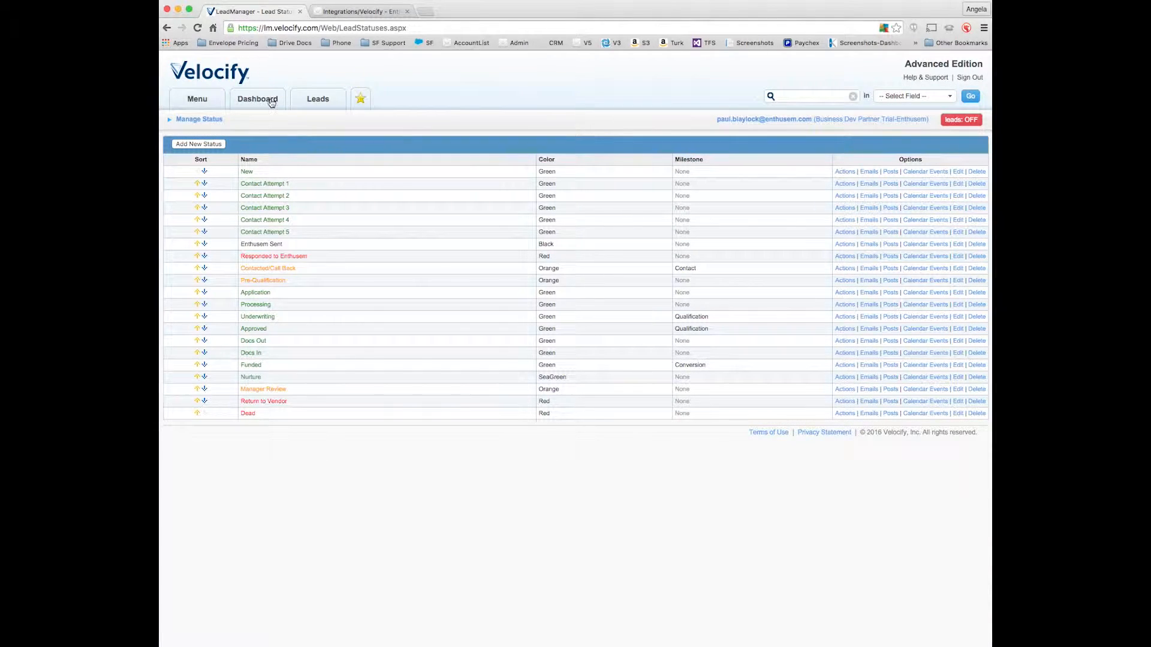
{"action": "mouse_move", "coordinate": [315, 99]}
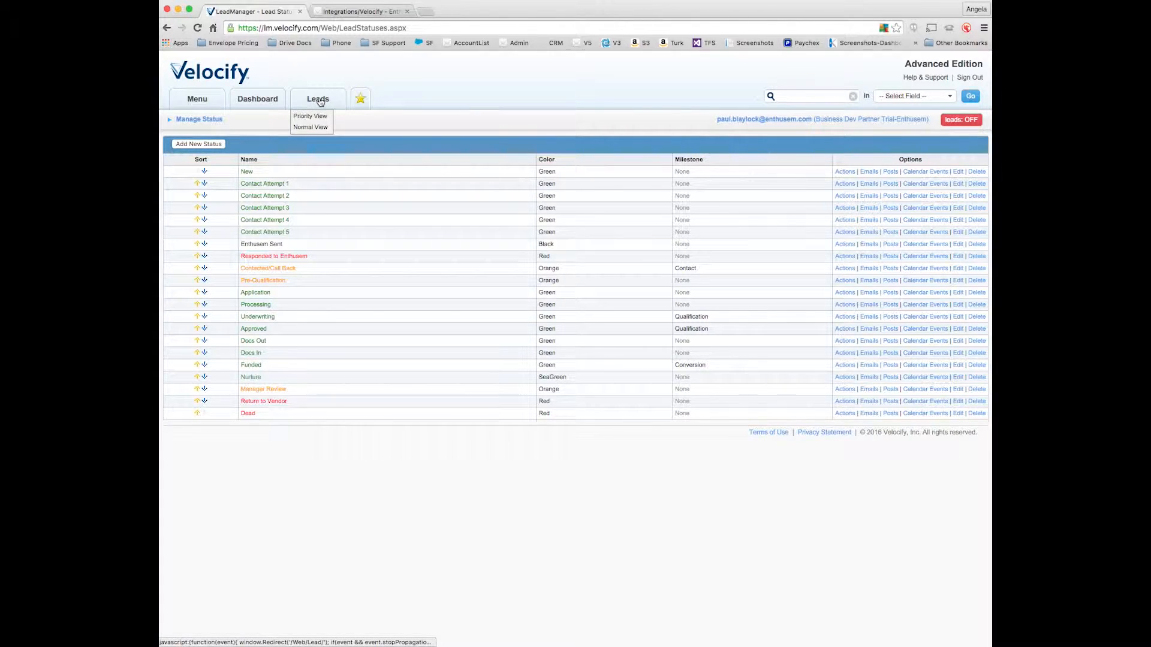
{"action": "left_click", "coordinate": [309, 129]}
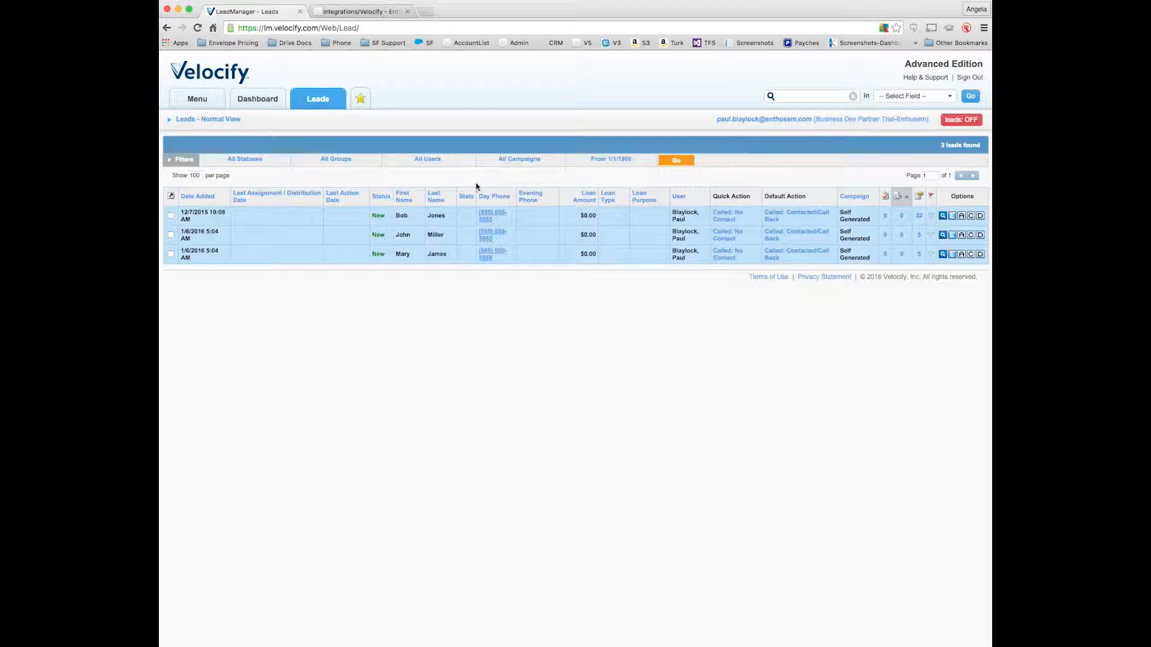
Select all three leads and export them to the Downloads folder as Lead160 (2).csv.
{"action": "left_click", "coordinate": [171, 215]}
{"action": "left_click", "coordinate": [171, 234]}
{"action": "left_click", "coordinate": [171, 253]}
{"action": "left_click", "coordinate": [171, 197]}
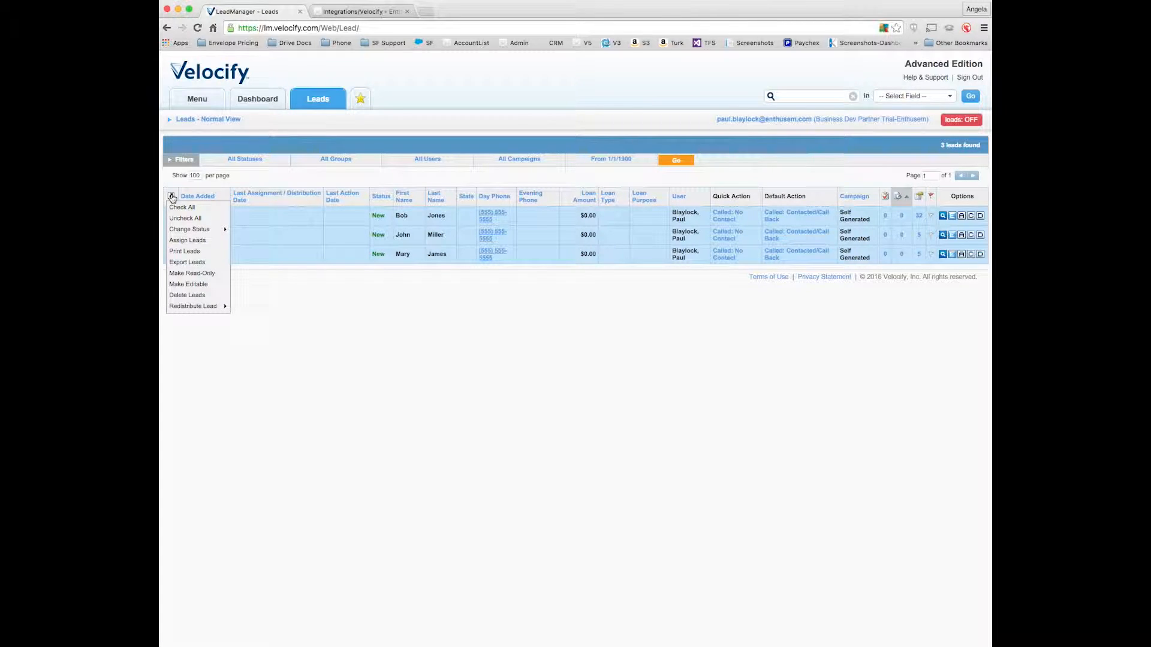
{"action": "left_click", "coordinate": [187, 263]}
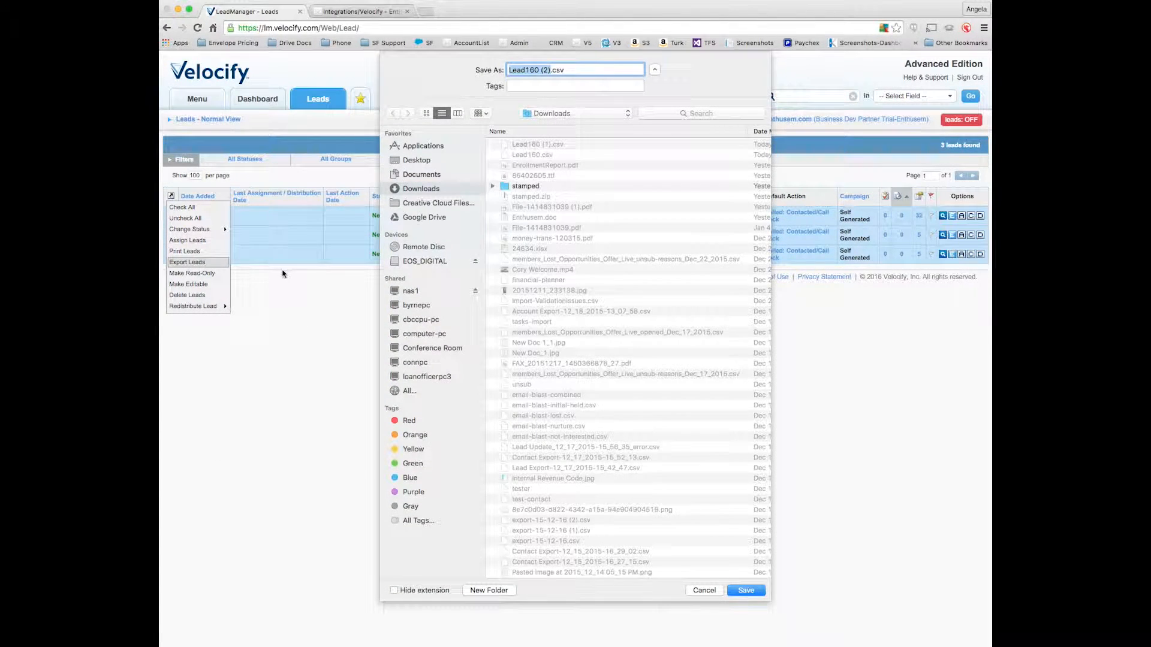
{"action": "left_click", "coordinate": [745, 591]}
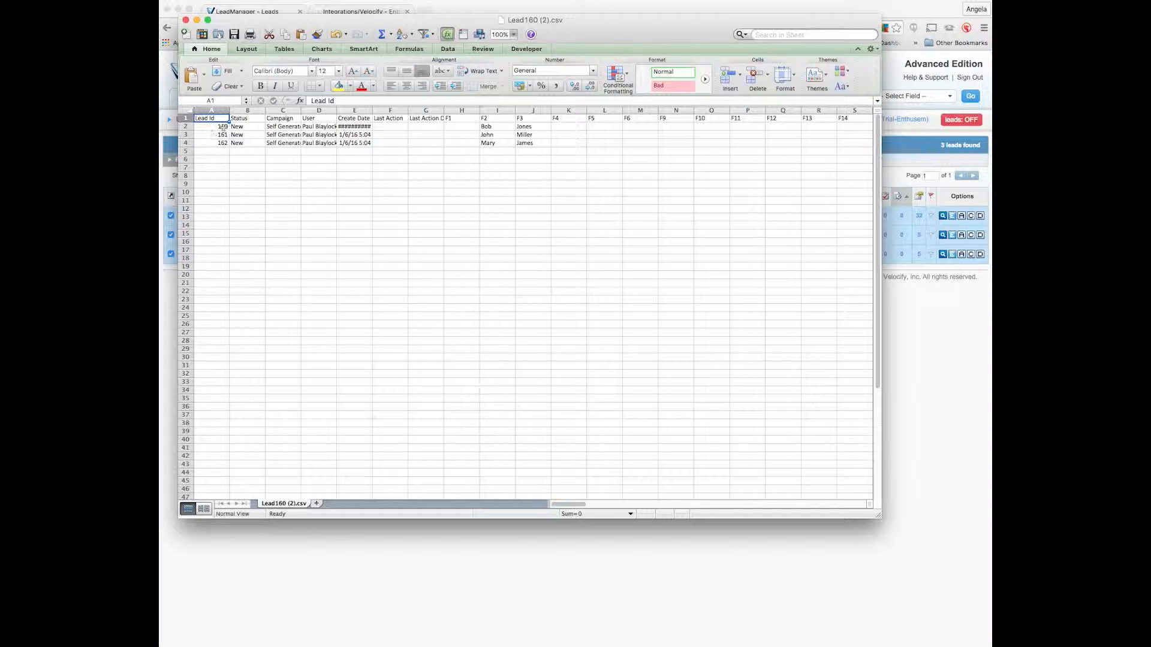
Delete columns B through H, from Status to F1, in the exported lead spreadsheet in Excel.
{"action": "left_click_drag", "start_coordinate": [247, 110], "coordinate": [455, 109]}
{"action": "right_click", "coordinate": [455, 109]}
{"action": "left_click", "coordinate": [473, 172]}
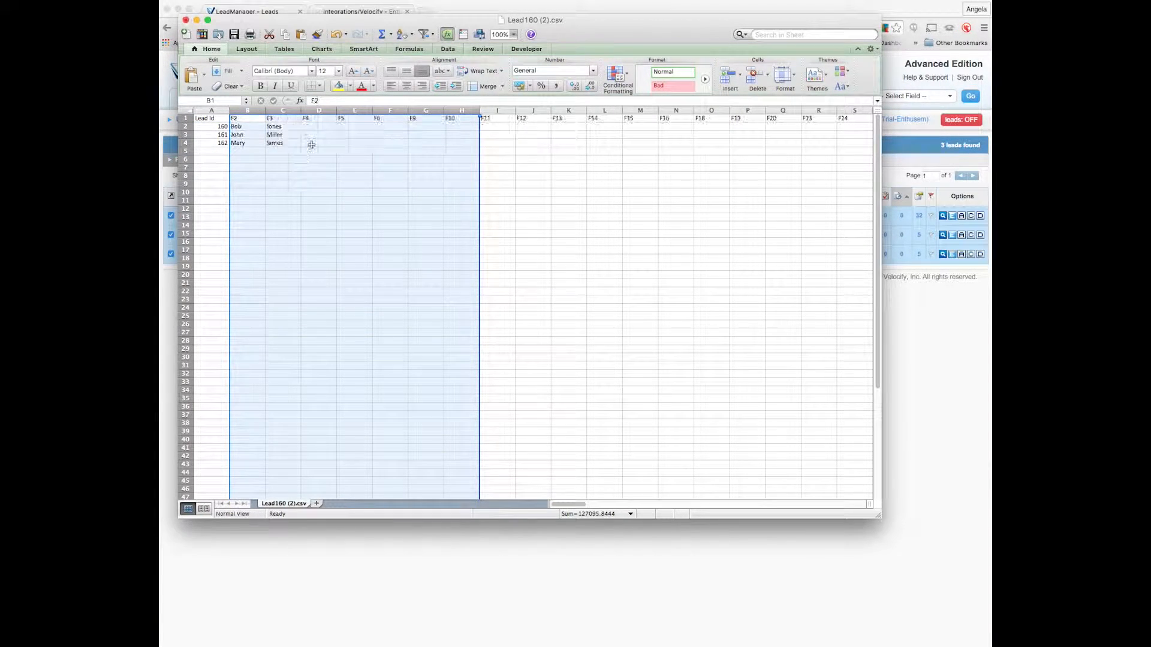
Delete the remaining unneeded columns from the lead spreadsheet, keeping only Lead Id, F2, F3, F27 and F36 to F39.
{"action": "left_click_drag", "start_coordinate": [308, 110], "coordinate": [839, 110]}
{"action": "right_click", "coordinate": [839, 109]}
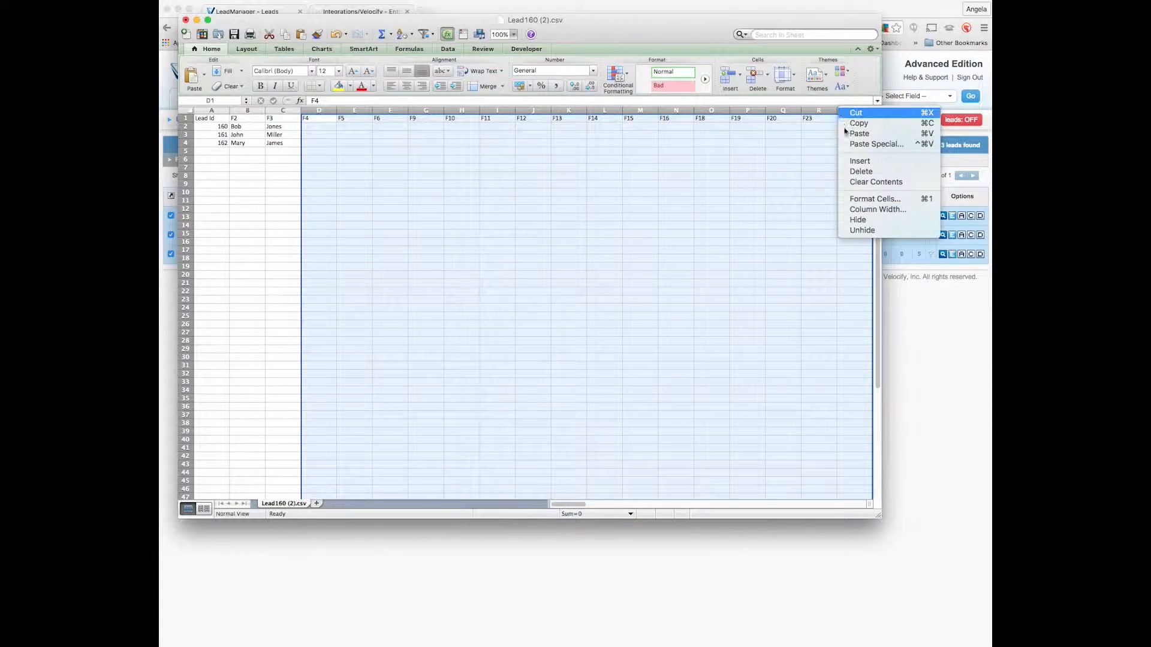
{"action": "left_click", "coordinate": [861, 172]}
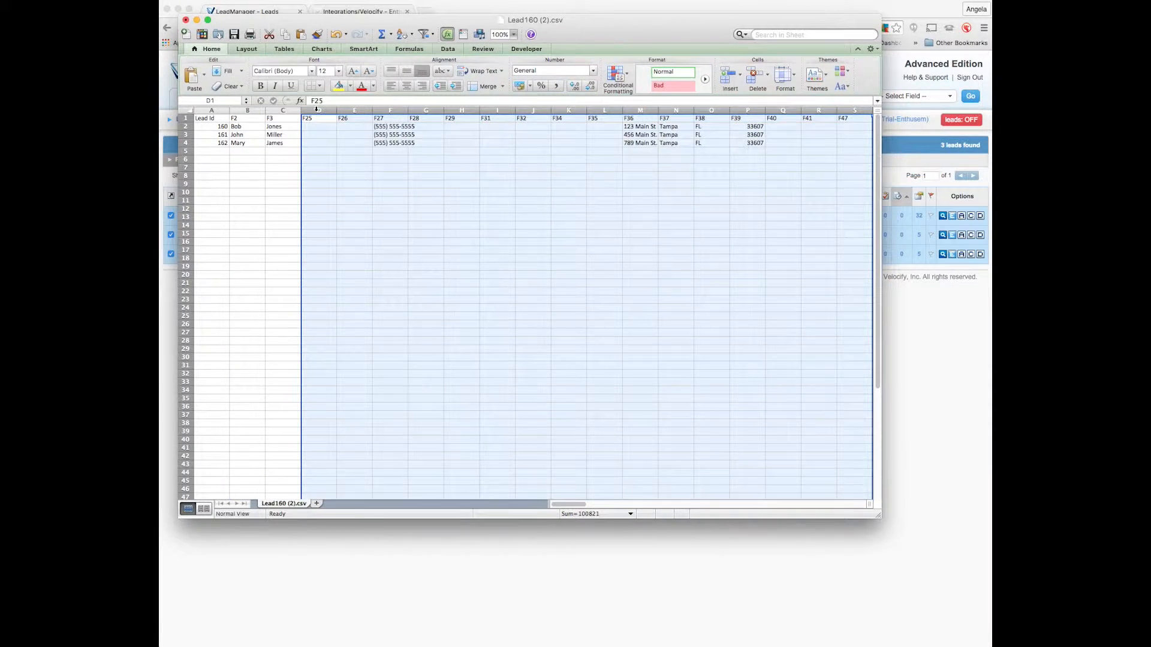
{"action": "left_click_drag", "start_coordinate": [316, 109], "coordinate": [354, 109]}
{"action": "right_click", "coordinate": [354, 109]}
{"action": "left_click", "coordinate": [377, 172]}
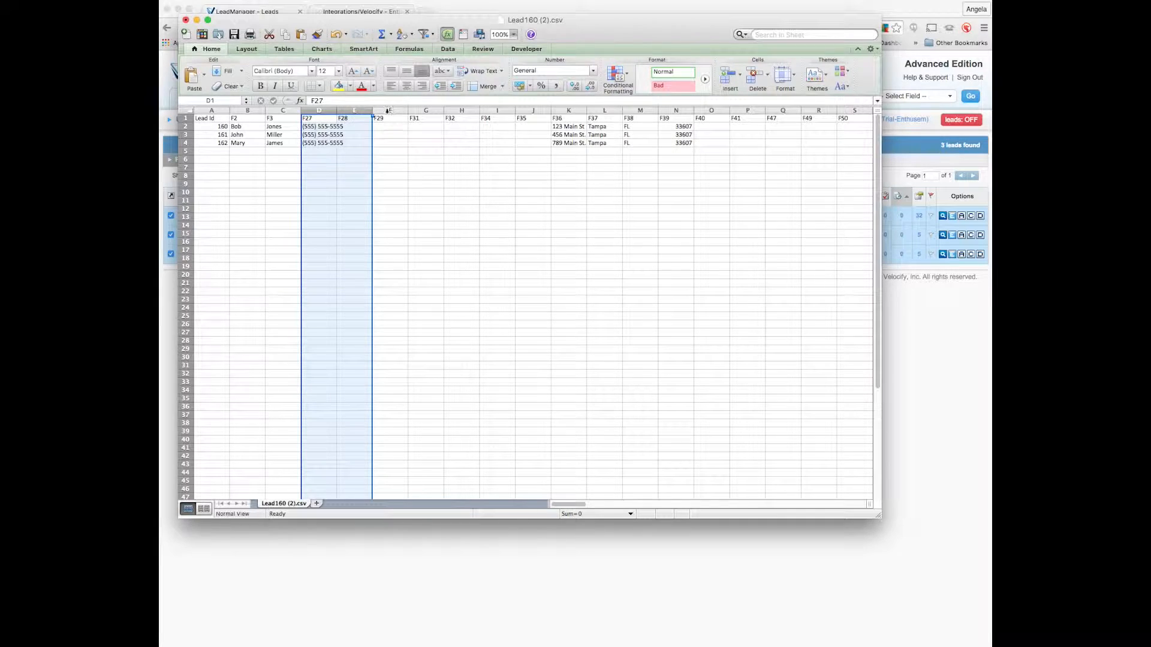
{"action": "left_click", "coordinate": [229, 161]}
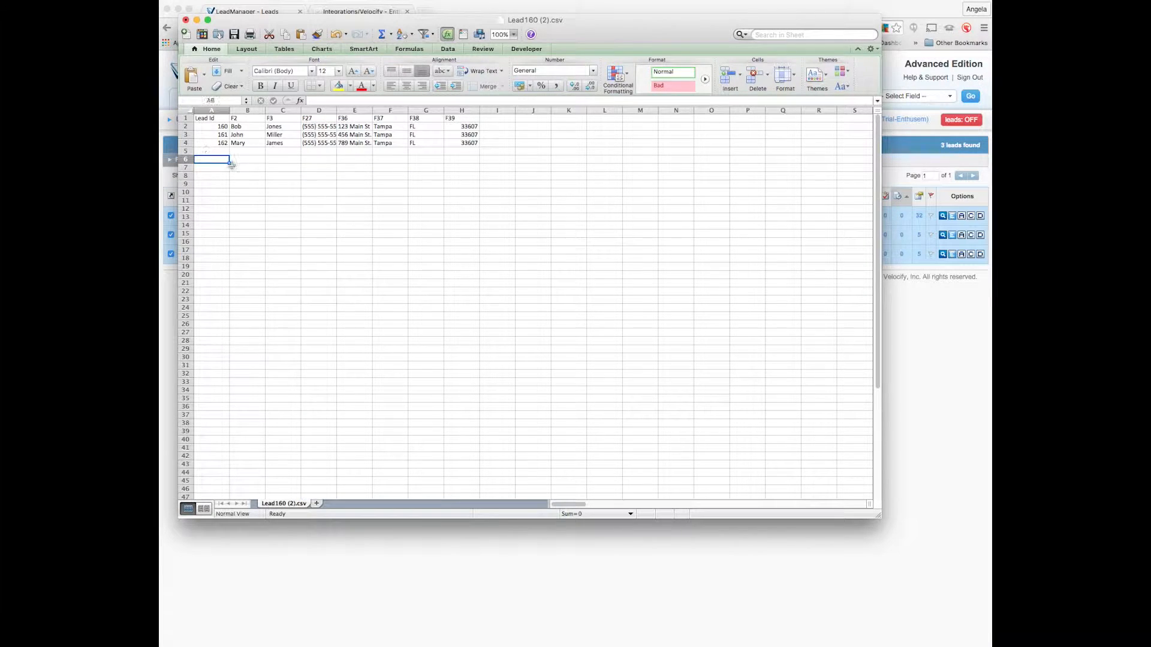
Rename the headers in B1 through H1 as FirstName, LastName, Phone, Address1, City, State and Zip.
{"action": "left_click", "coordinate": [247, 118]}
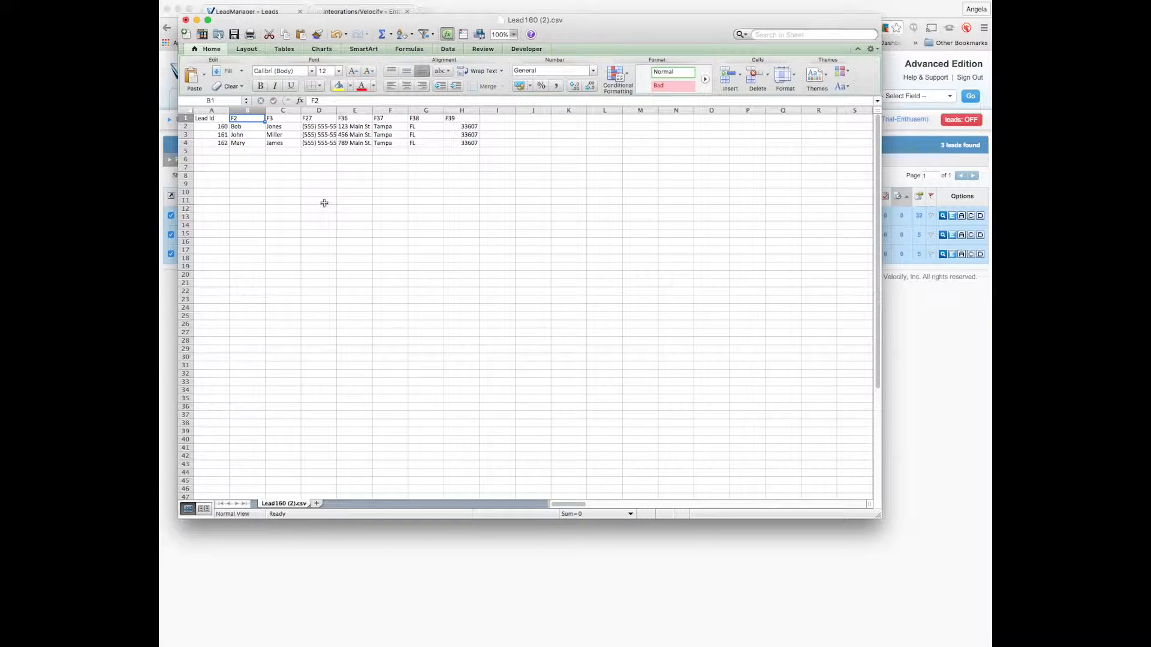
{"action": "type", "text": "FirstName"}
{"action": "key", "text": "Tab"}
{"action": "type", "text": "LastName"}
{"action": "key", "text": "Tab"}
{"action": "type", "text": "Pho"}
{"action": "key", "text": "Tab"}
{"action": "type", "text": "Address1"}
{"action": "key", "text": "Tab"}
{"action": "type", "text": "City"}
{"action": "key", "text": "Tab"}
{"action": "type", "text": "State"}
{"action": "key", "text": "Tab"}
{"action": "type", "text": "Zip"}
{"action": "key", "text": "Tab"}
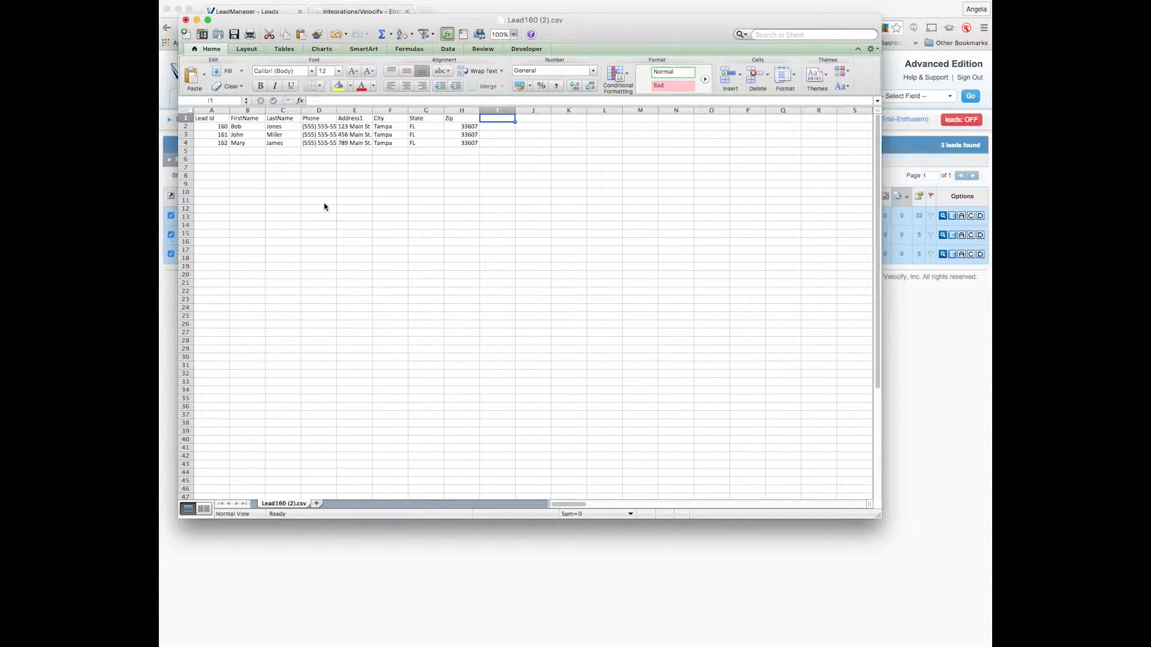
Close the edited lead spreadsheet, saving the changes in CSV format.
{"action": "left_click", "coordinate": [186, 21]}
{"action": "left_click", "coordinate": [620, 93]}
{"action": "left_click", "coordinate": [740, 402]}
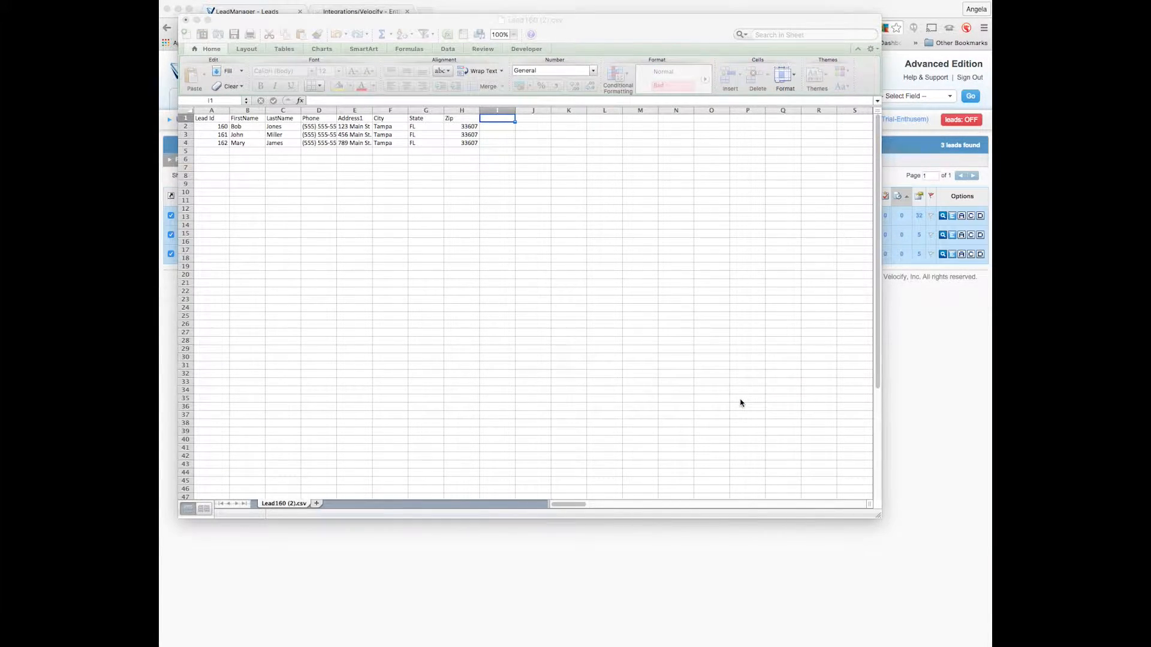
Switch to Enthusem and create a new mailing list named VelocifyList2.
{"action": "key", "text": "ctrl+Tab"}
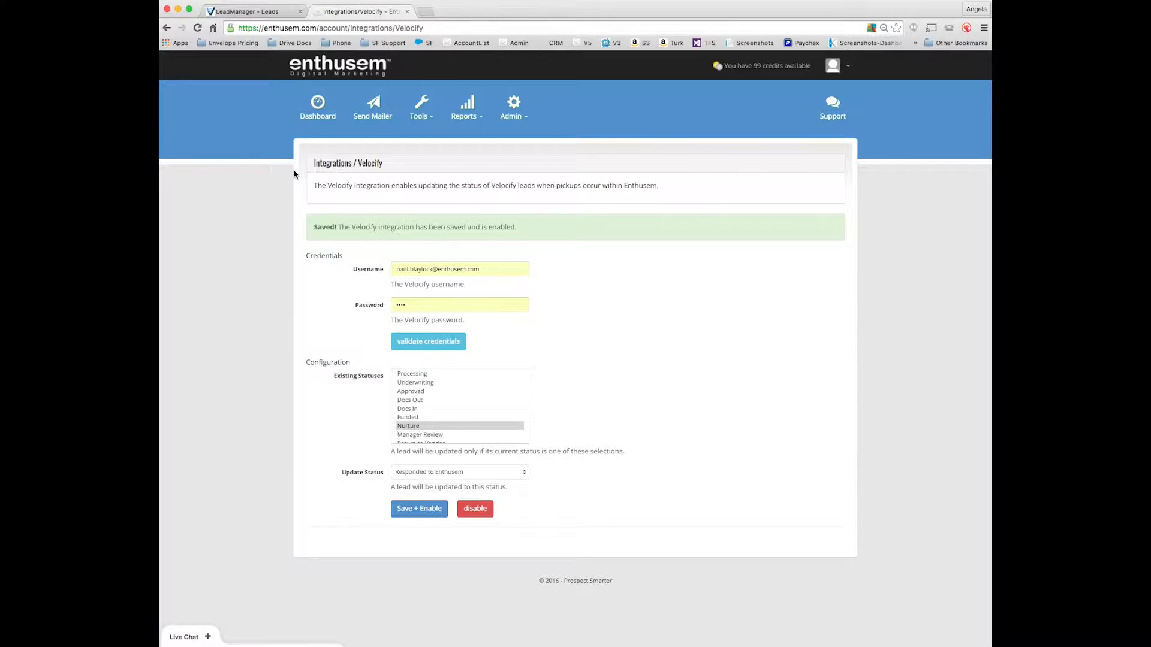
{"action": "left_click", "coordinate": [421, 111]}
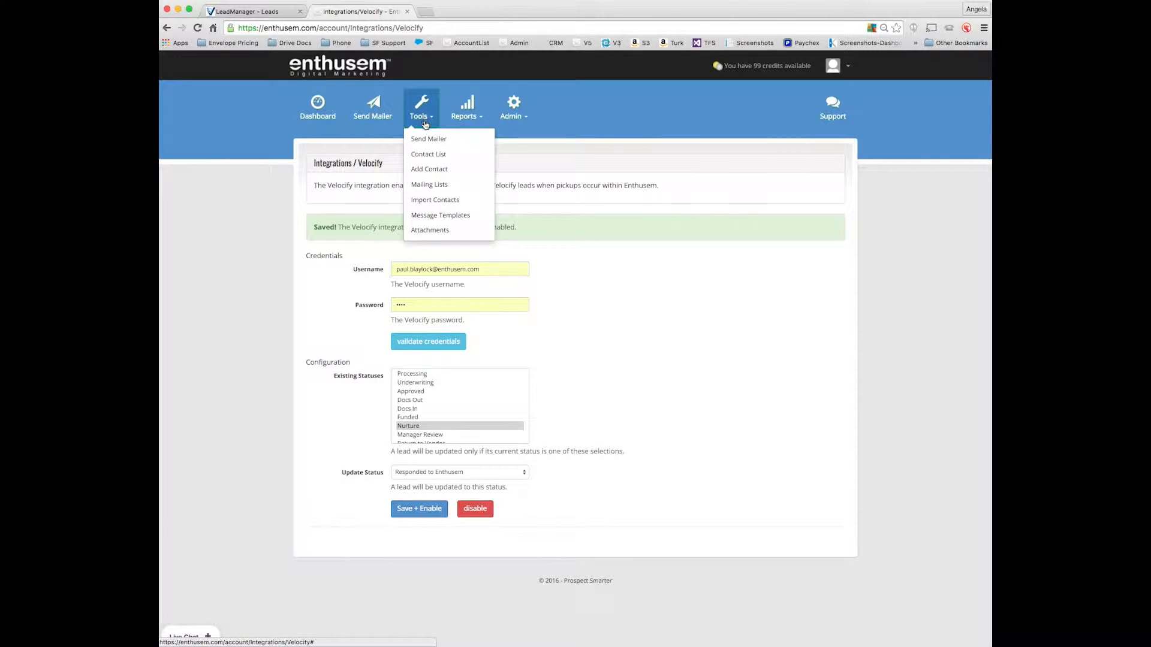
{"action": "left_click", "coordinate": [434, 187]}
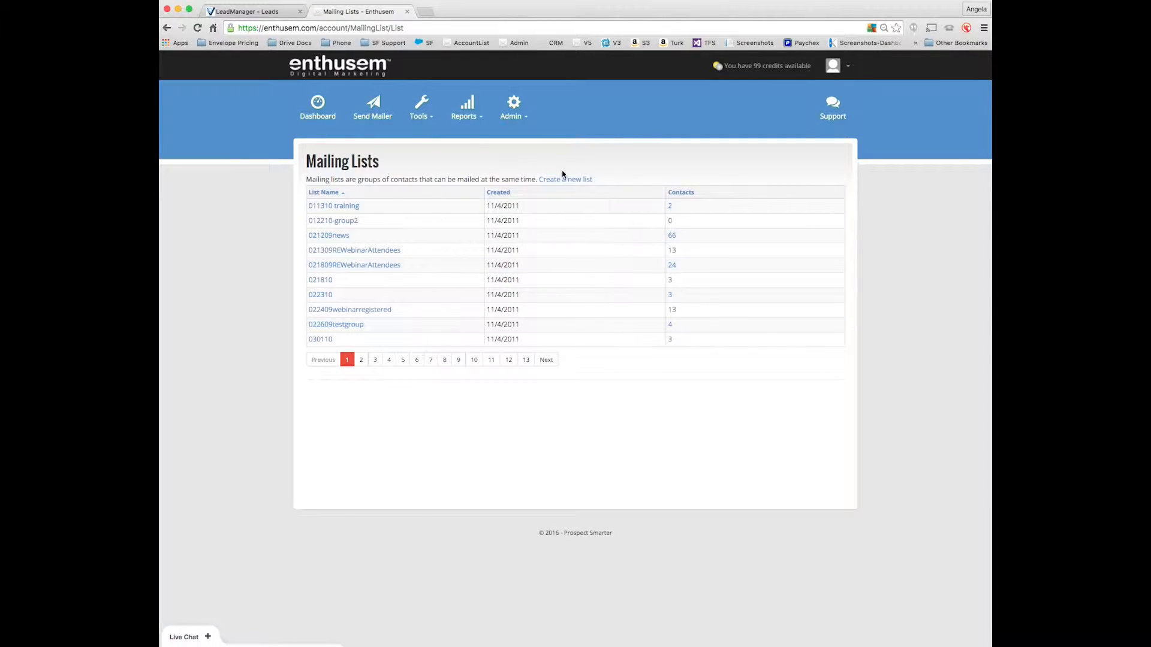
{"action": "left_click", "coordinate": [562, 179]}
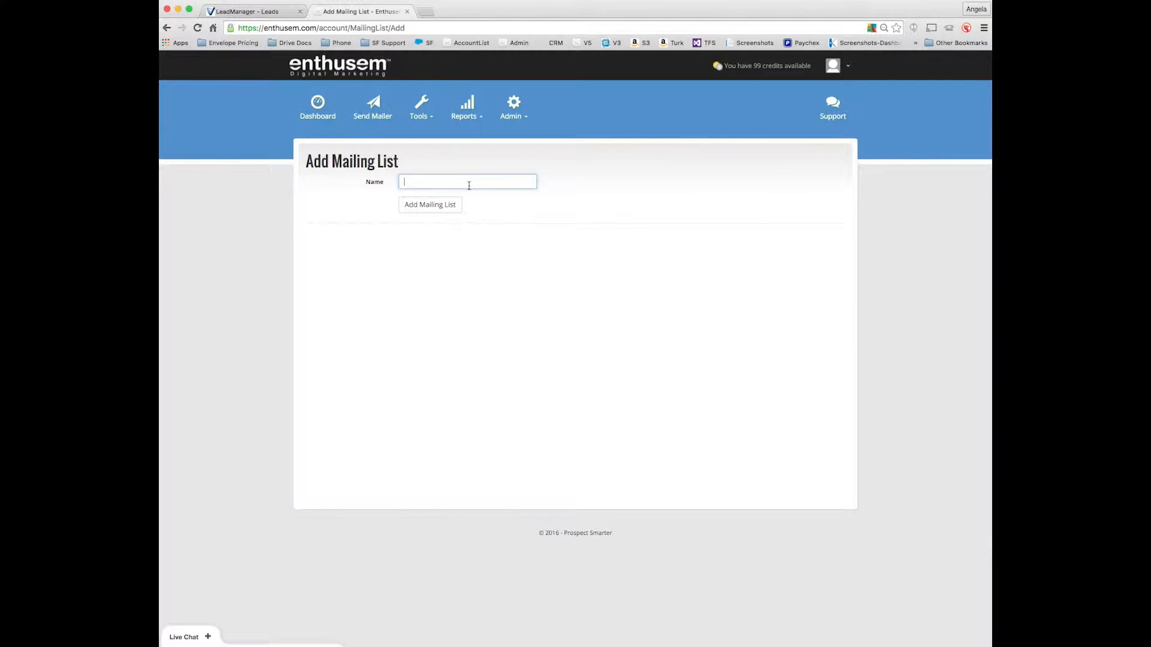
{"action": "type", "text": "VelocifyList2"}
{"action": "left_click", "coordinate": [422, 210]}
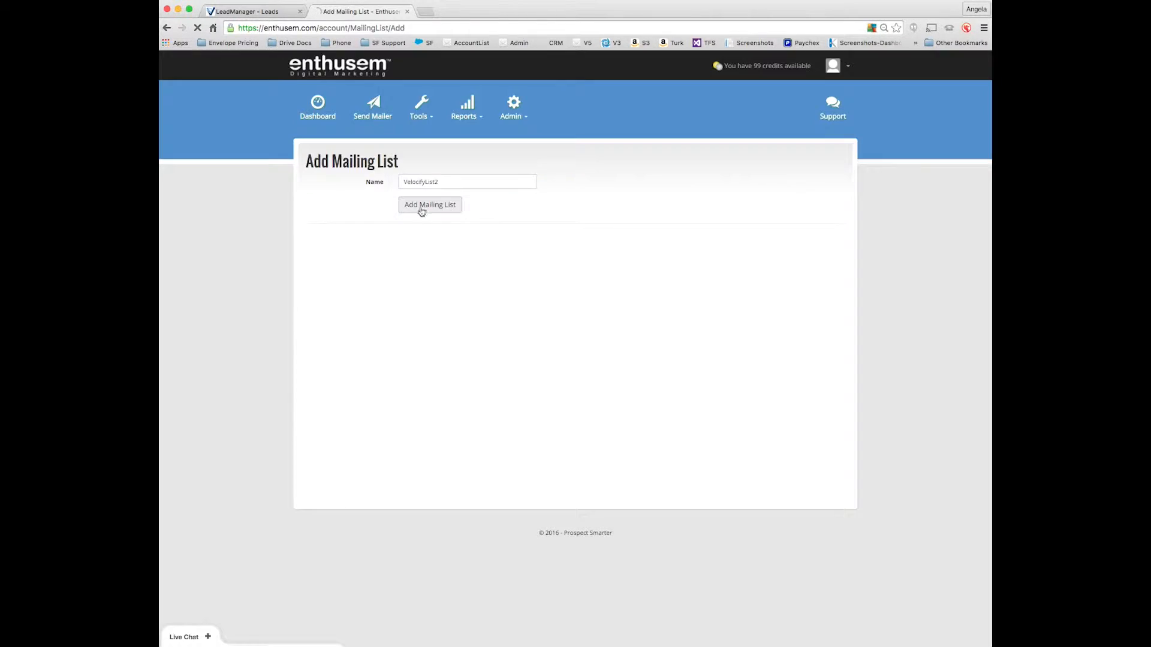
Start a contact import with the edited lead CSV file from the Downloads folder and proceed to field mapping.
{"action": "left_click", "coordinate": [422, 123]}
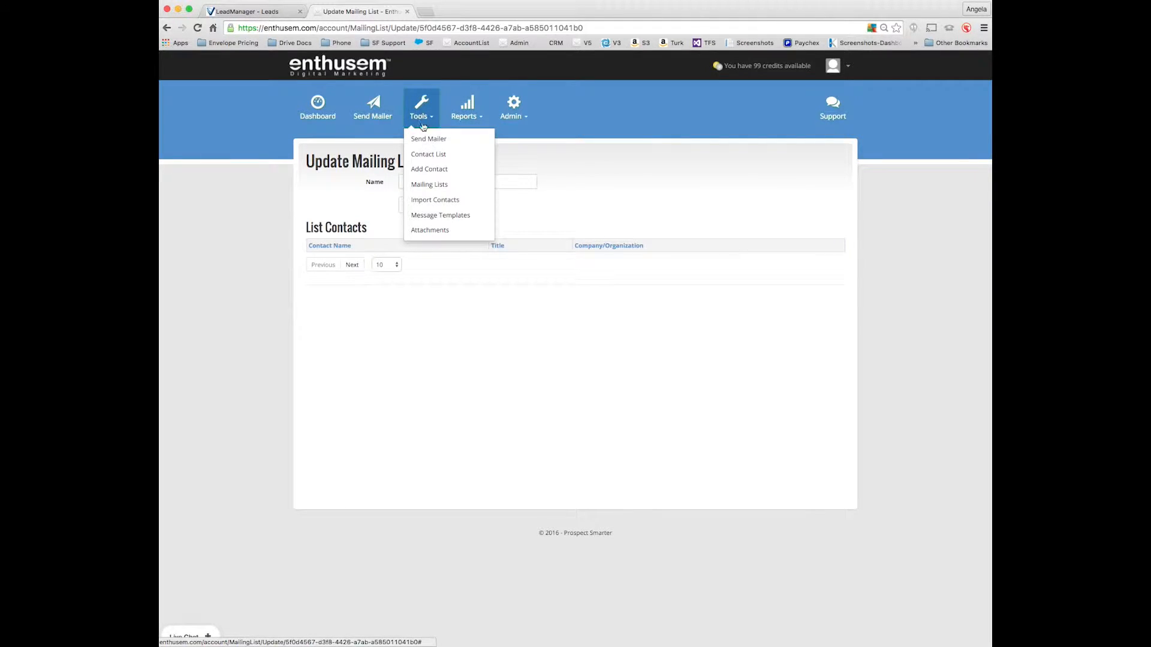
{"action": "left_click", "coordinate": [433, 199]}
{"action": "left_click", "coordinate": [346, 224]}
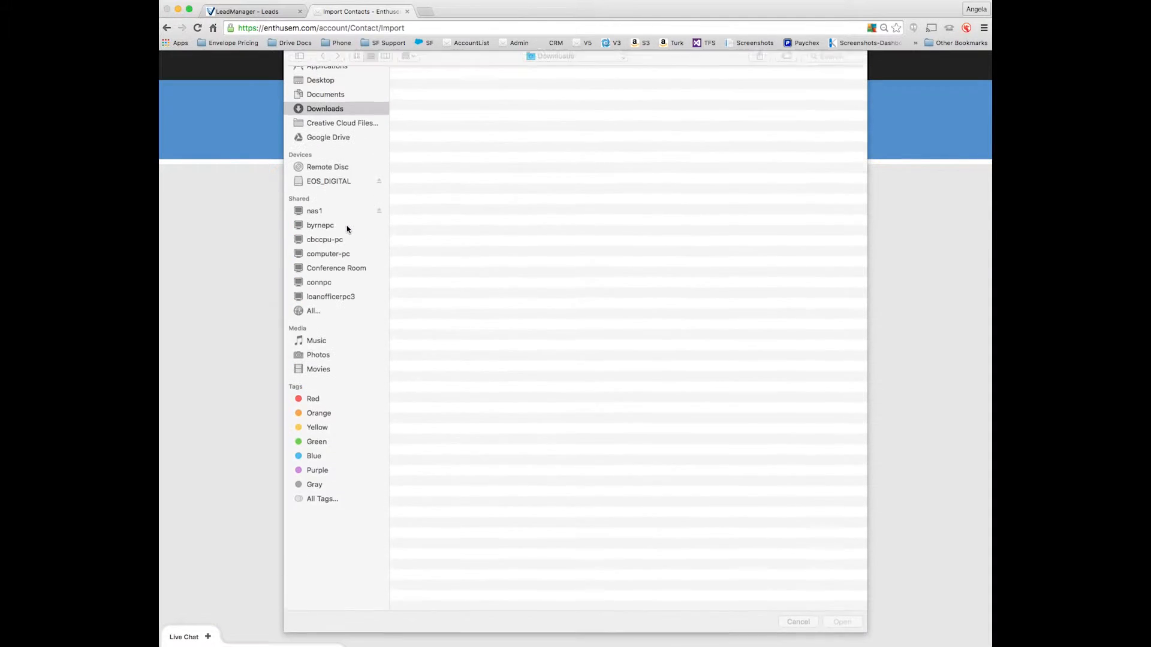
{"action": "left_click", "coordinate": [436, 91]}
{"action": "double_click", "coordinate": [436, 92]}
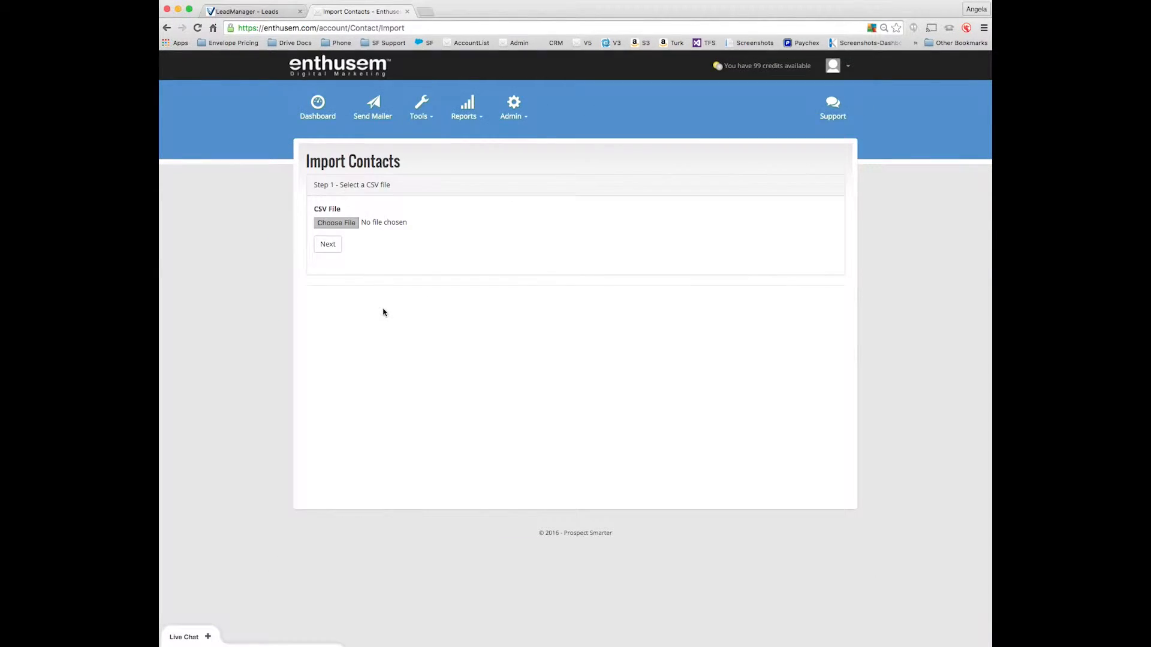
{"action": "left_click", "coordinate": [327, 248]}
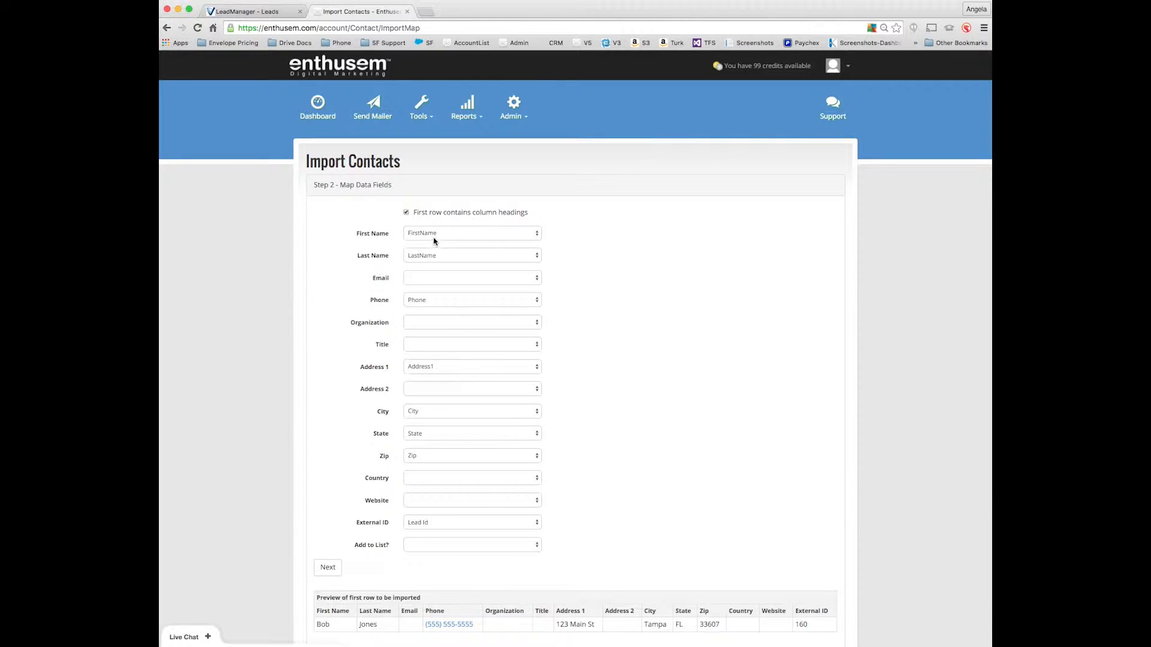
Check the First Name mapping options, assign the imported contacts to VelocifyList2 and complete the import.
{"action": "left_click", "coordinate": [458, 238]}
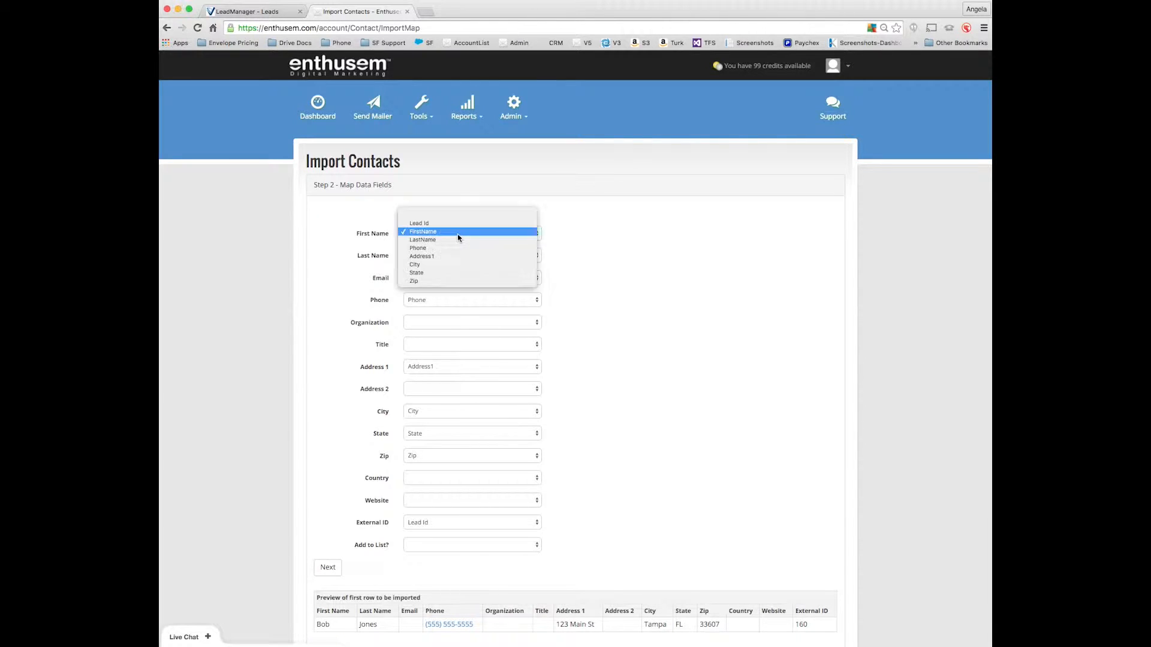
{"action": "left_click", "coordinate": [628, 237]}
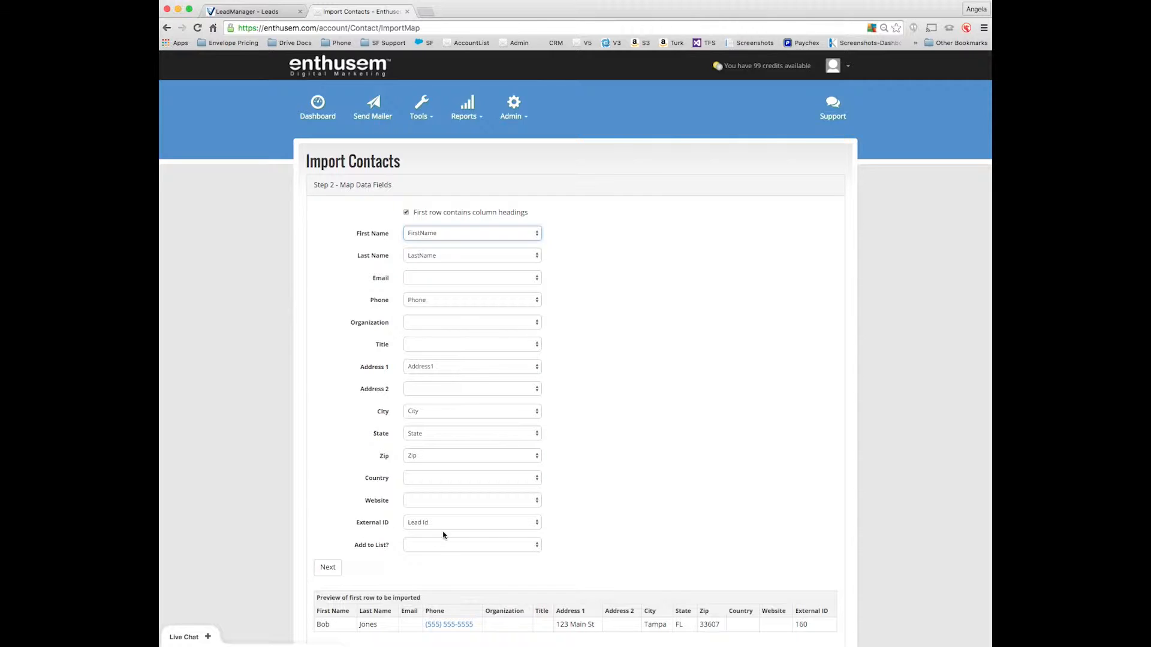
{"action": "left_click", "coordinate": [520, 550]}
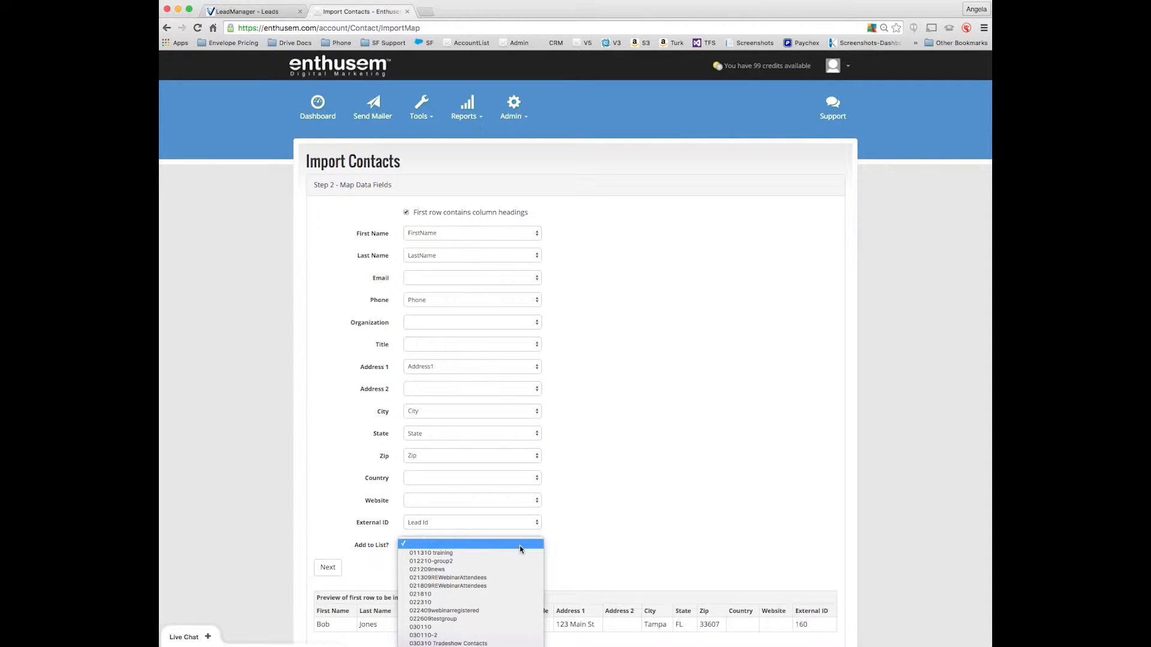
{"action": "scroll", "coordinate": [521, 549], "scroll_direction": "down", "scroll_amount": 10}
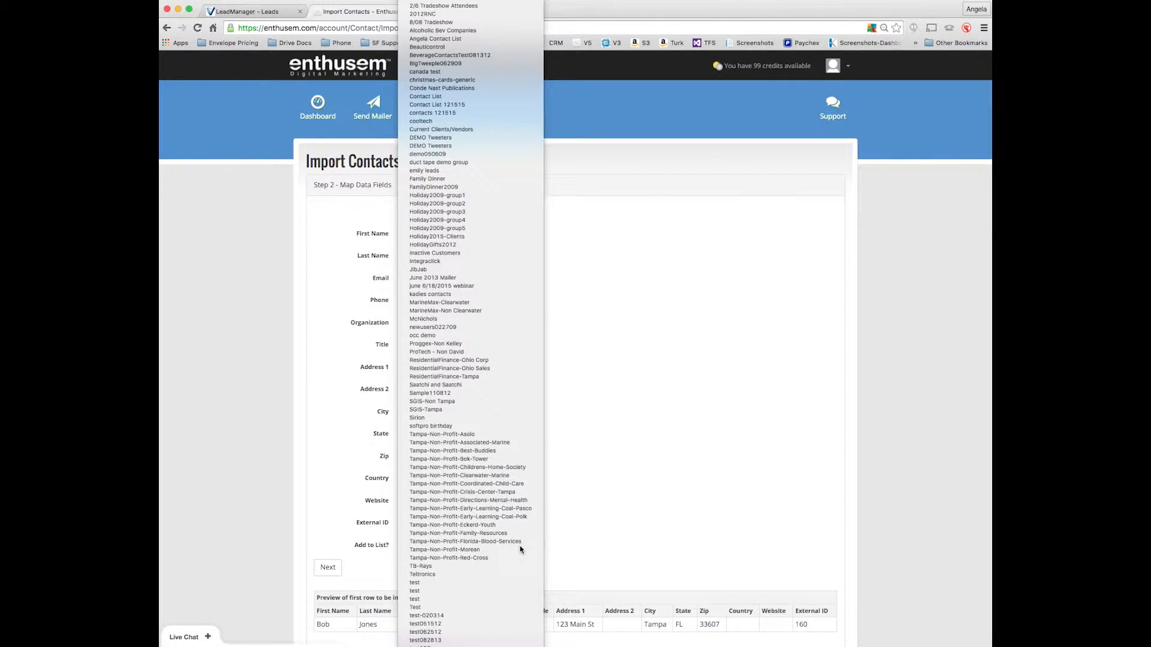
{"action": "left_click", "coordinate": [521, 548]}
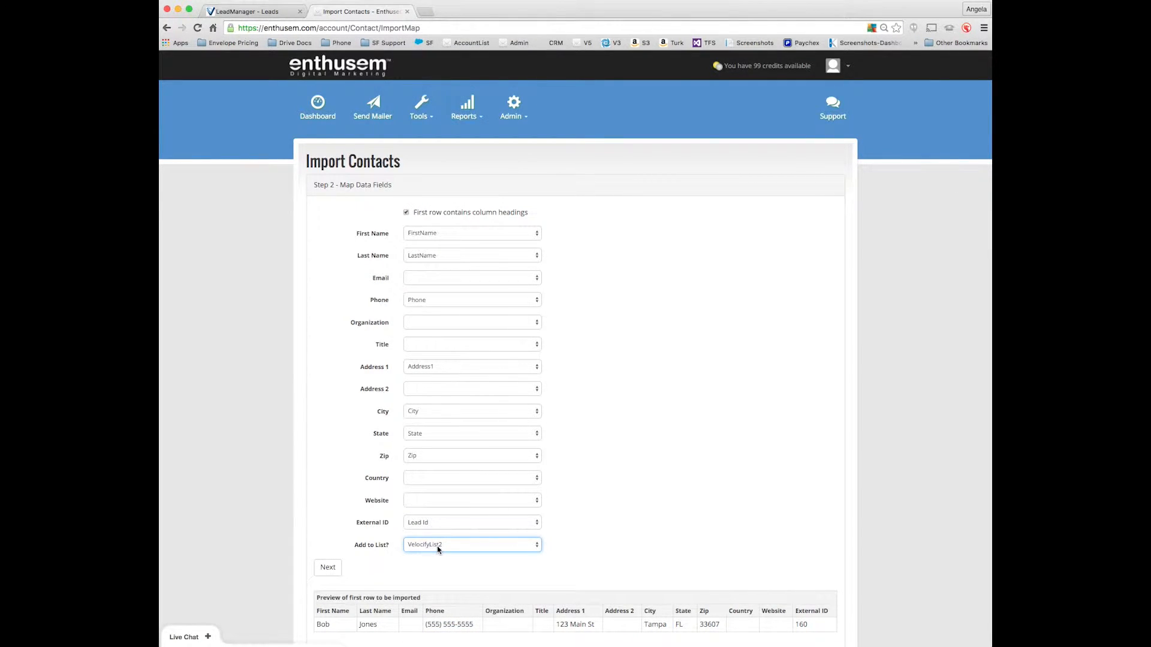
{"action": "scroll", "coordinate": [436, 570], "scroll_direction": "down", "scroll_amount": 3}
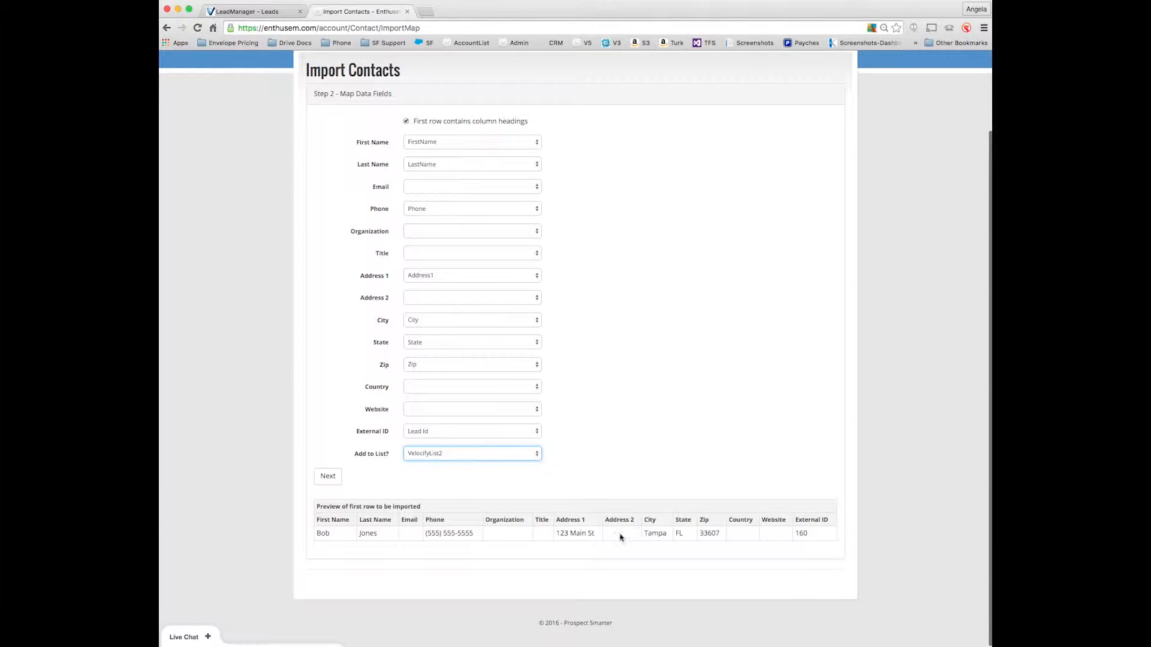
{"action": "left_click", "coordinate": [324, 477]}
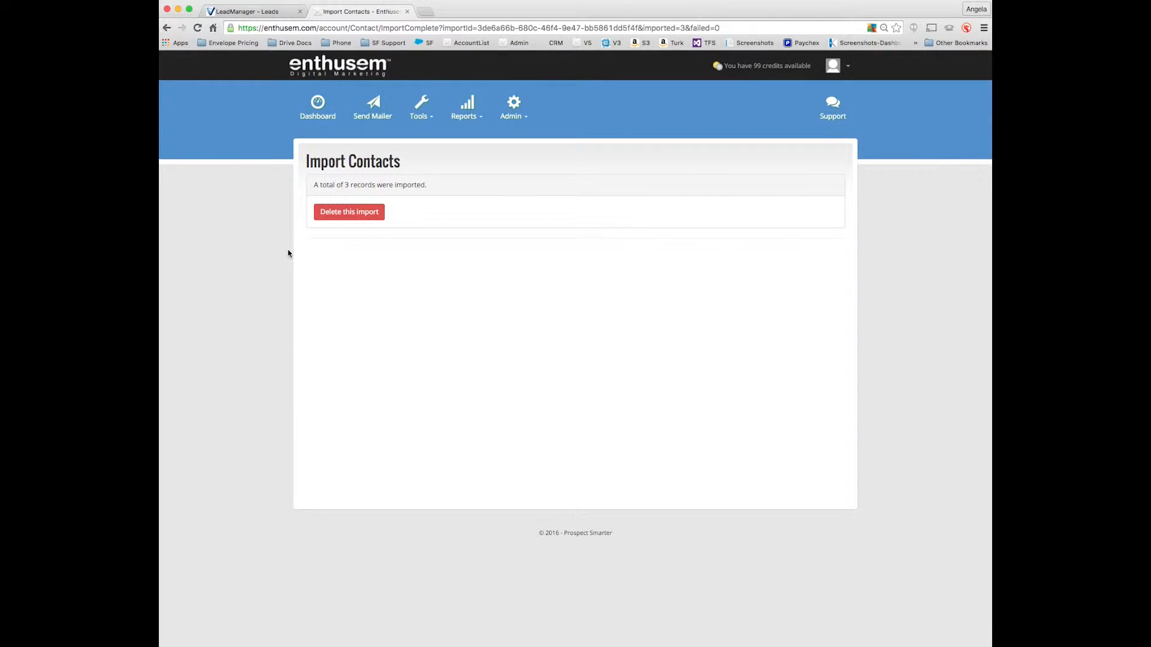
Start a new mailer and choose the entire VelocifyList2 group from the address book as its recipients.
{"action": "left_click", "coordinate": [372, 114]}
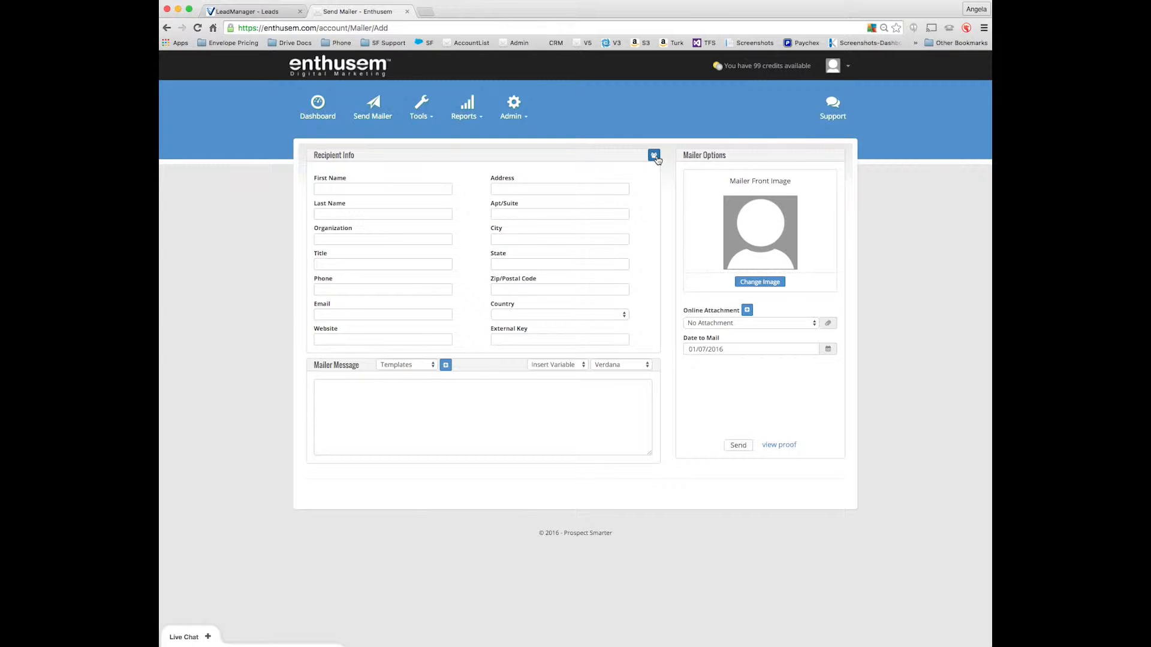
{"action": "left_click", "coordinate": [656, 156]}
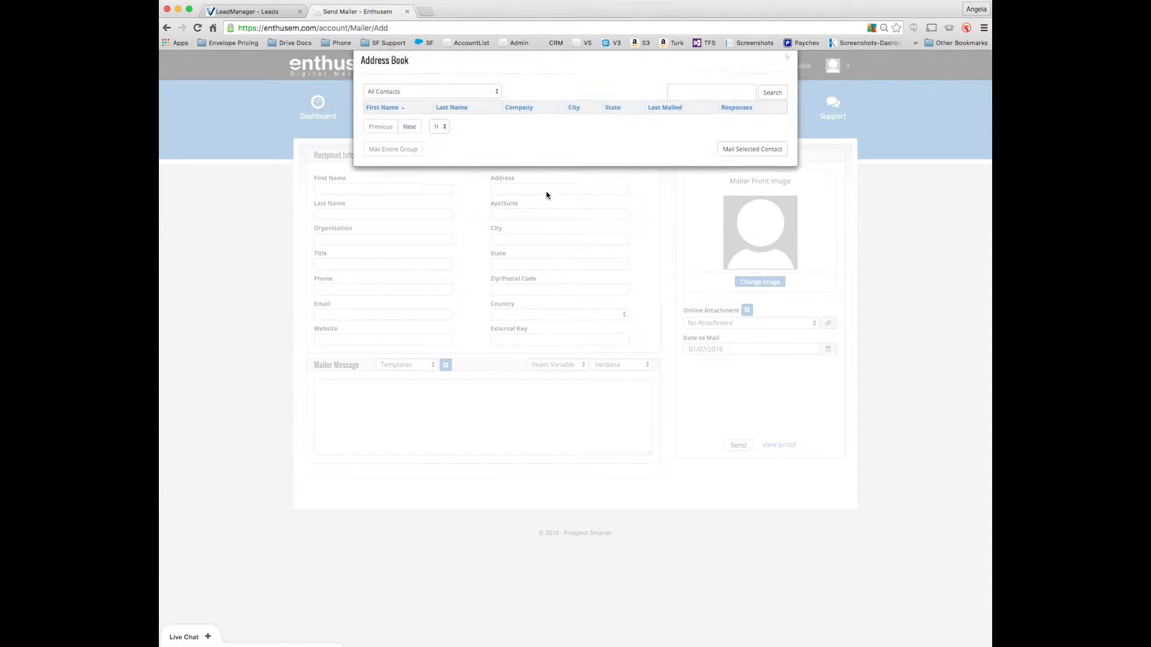
{"action": "left_click", "coordinate": [446, 96]}
{"action": "scroll", "coordinate": [432, 359], "scroll_direction": "down", "scroll_amount": 10}
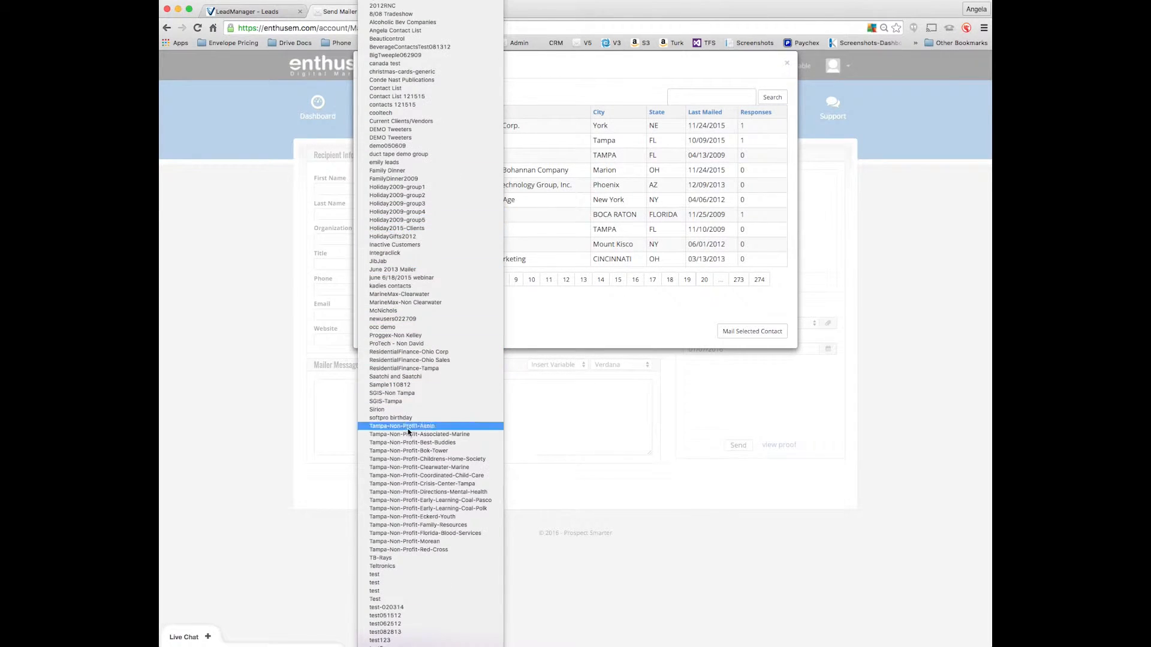
{"action": "scroll", "coordinate": [386, 630], "scroll_direction": "down", "scroll_amount": 3}
{"action": "left_click", "coordinate": [386, 633]}
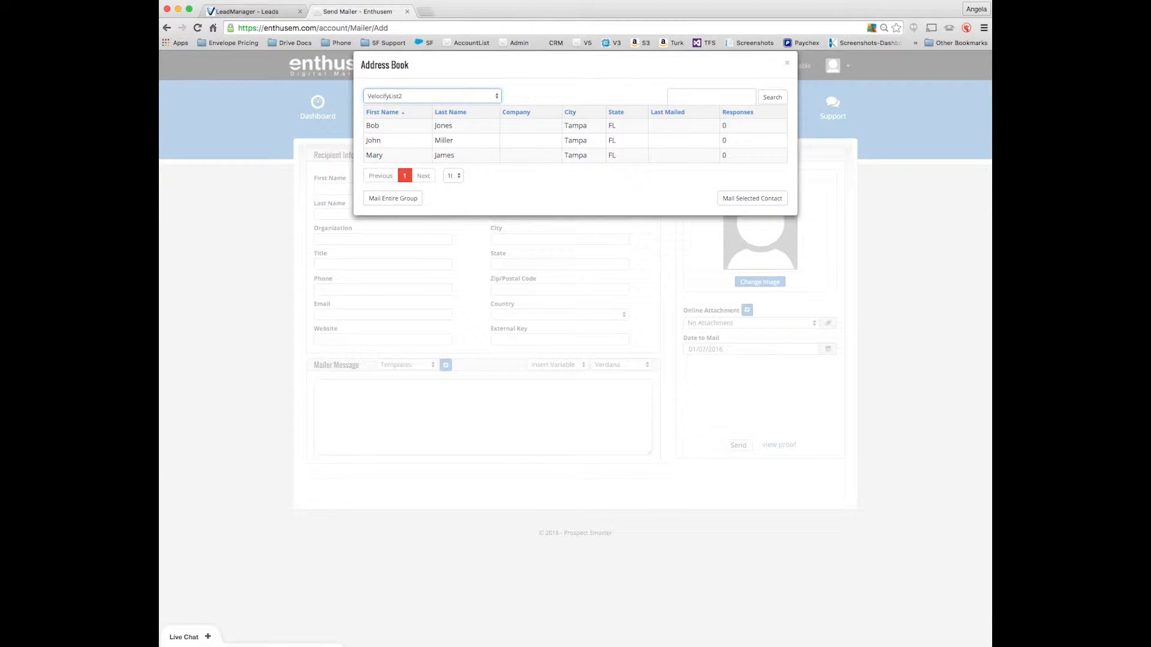
{"action": "left_click", "coordinate": [380, 198]}
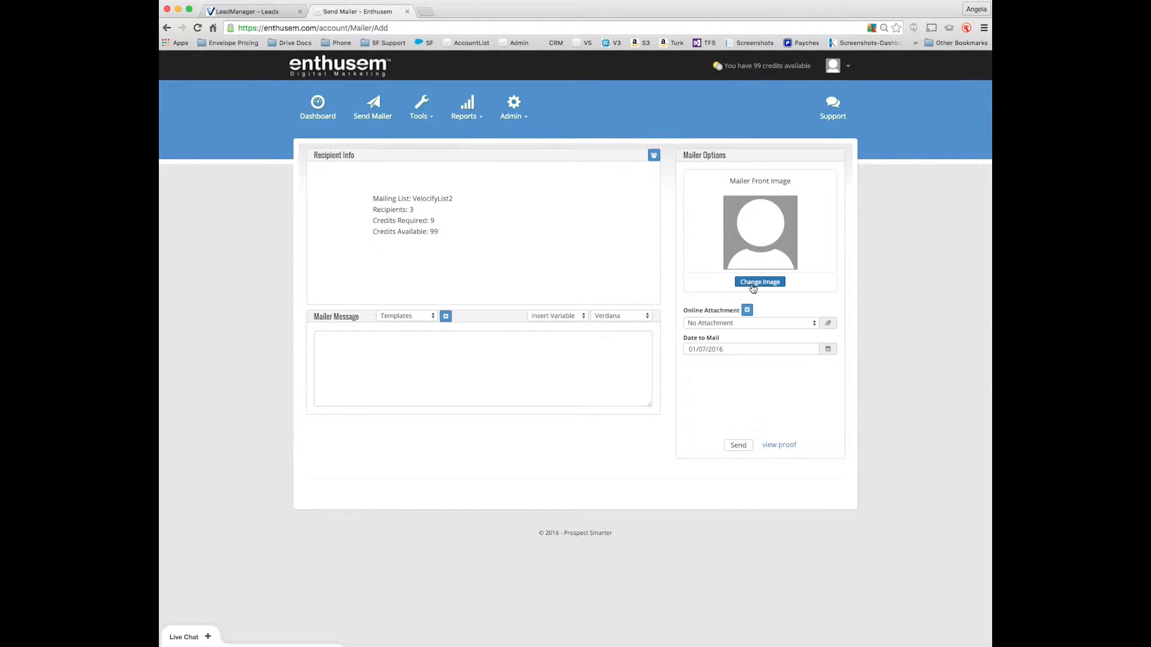
Set the mailer's front image to golf picture #73499 from the Enthusem Library's Invitations category and apply the ~PersonalMessage message template.
{"action": "left_click", "coordinate": [753, 282]}
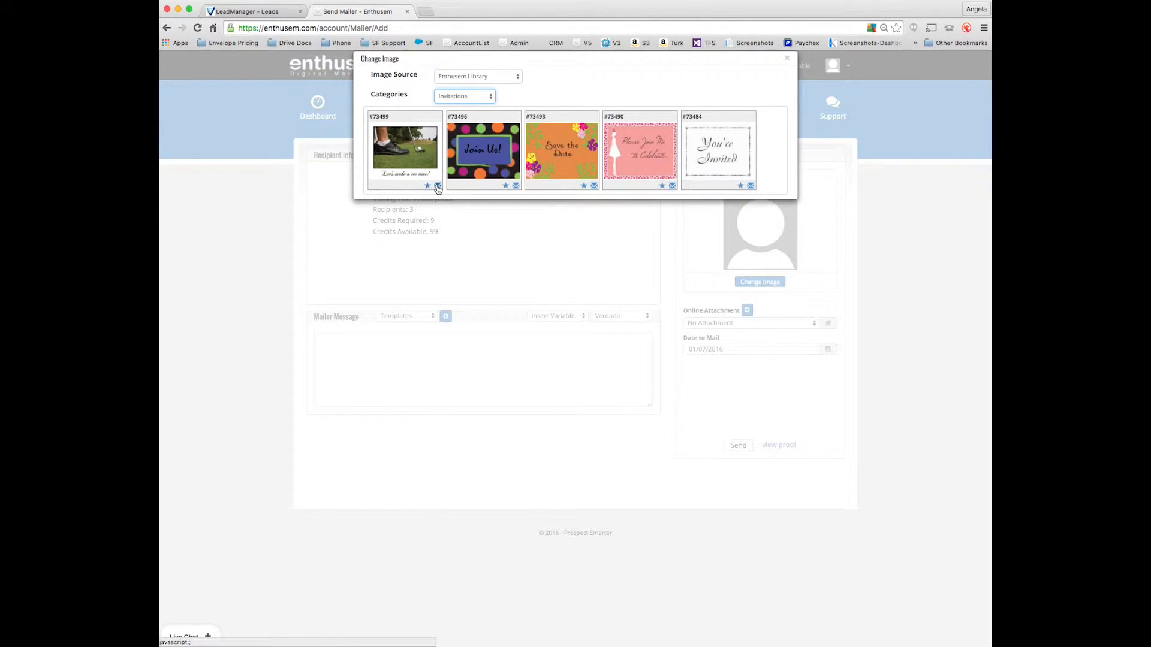
{"action": "left_click", "coordinate": [437, 186]}
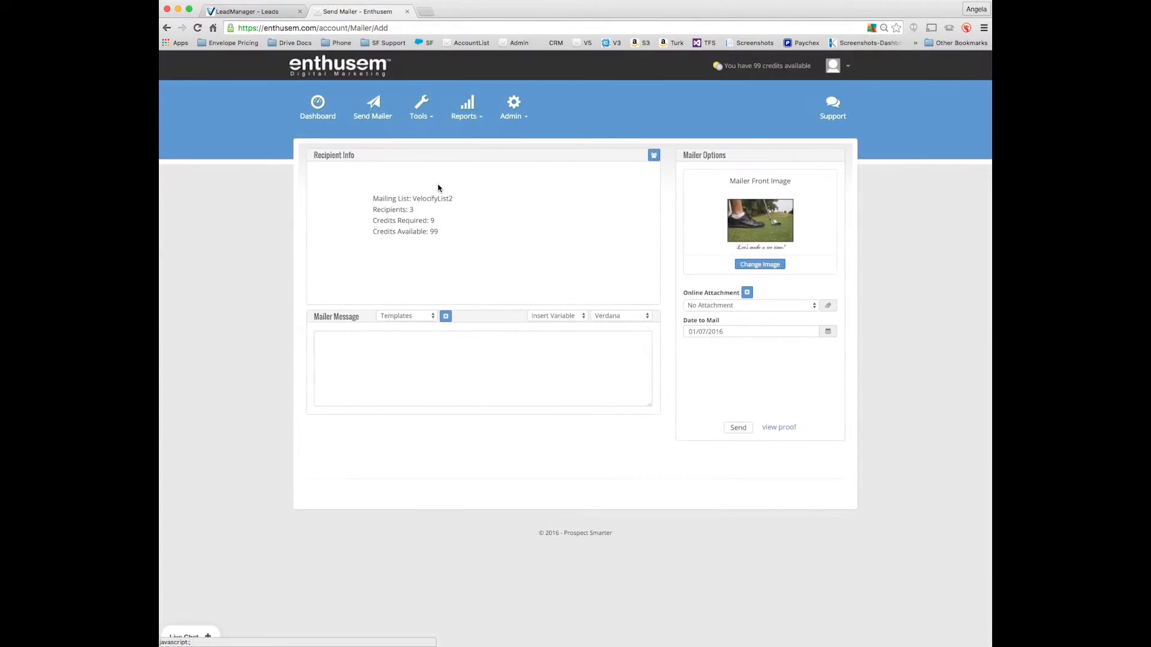
{"action": "left_click", "coordinate": [431, 314]}
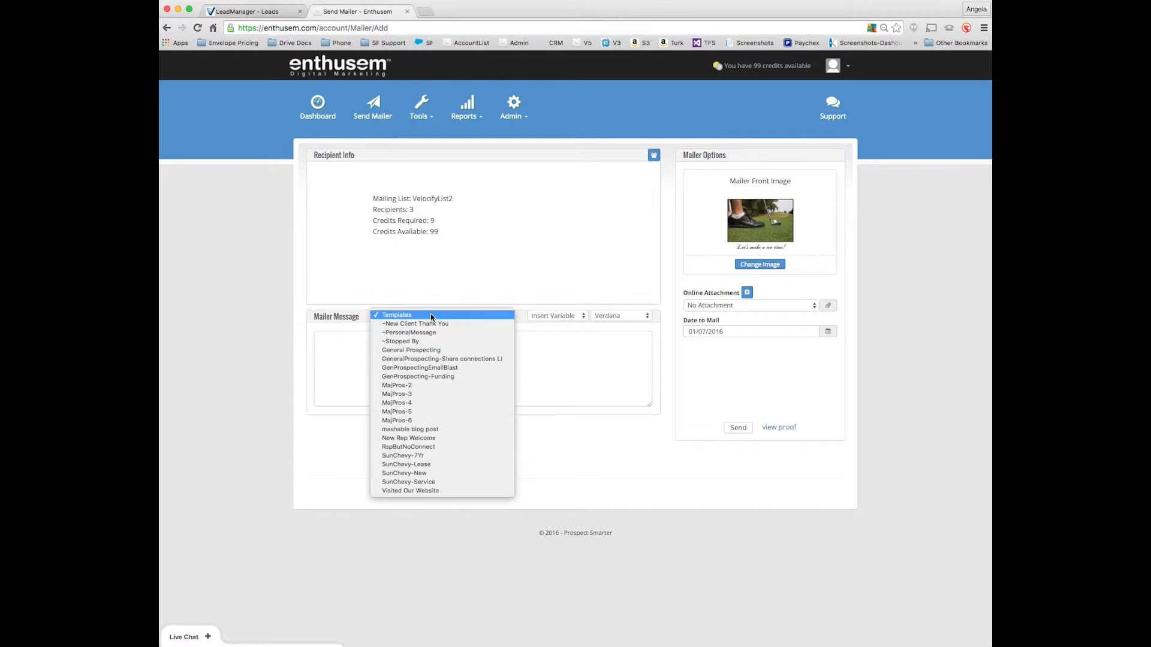
{"action": "left_click", "coordinate": [671, 367]}
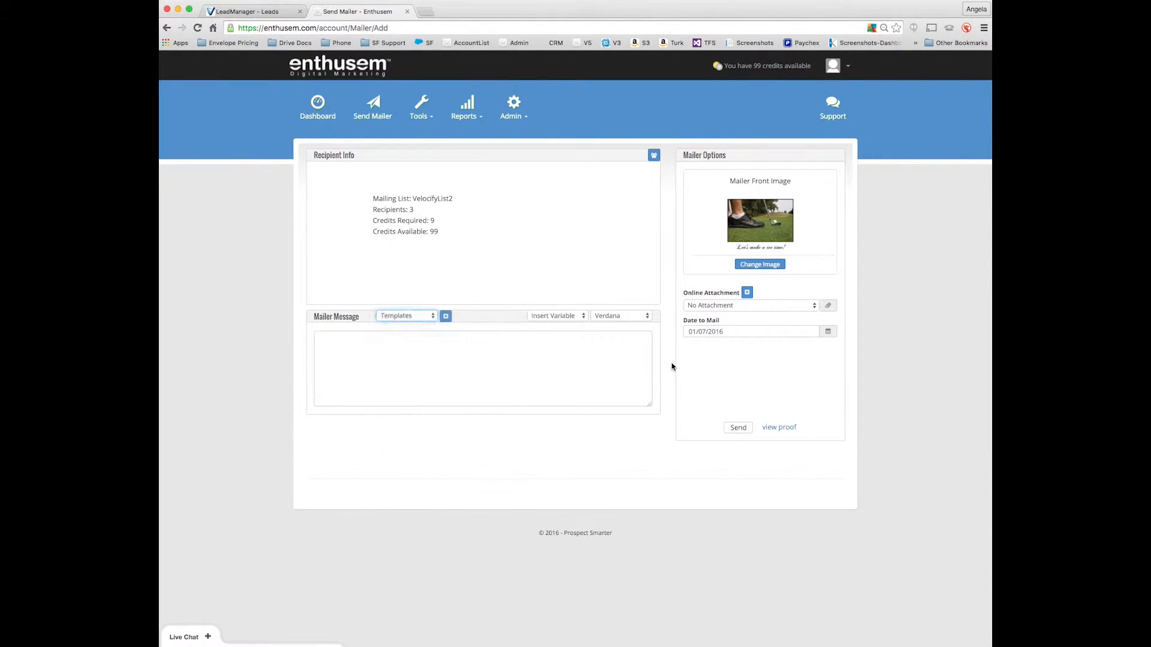
Look through the existing online attachments and the options for adding a new video attachment, leaving the mailer's attachment unset.
{"action": "left_click", "coordinate": [745, 306]}
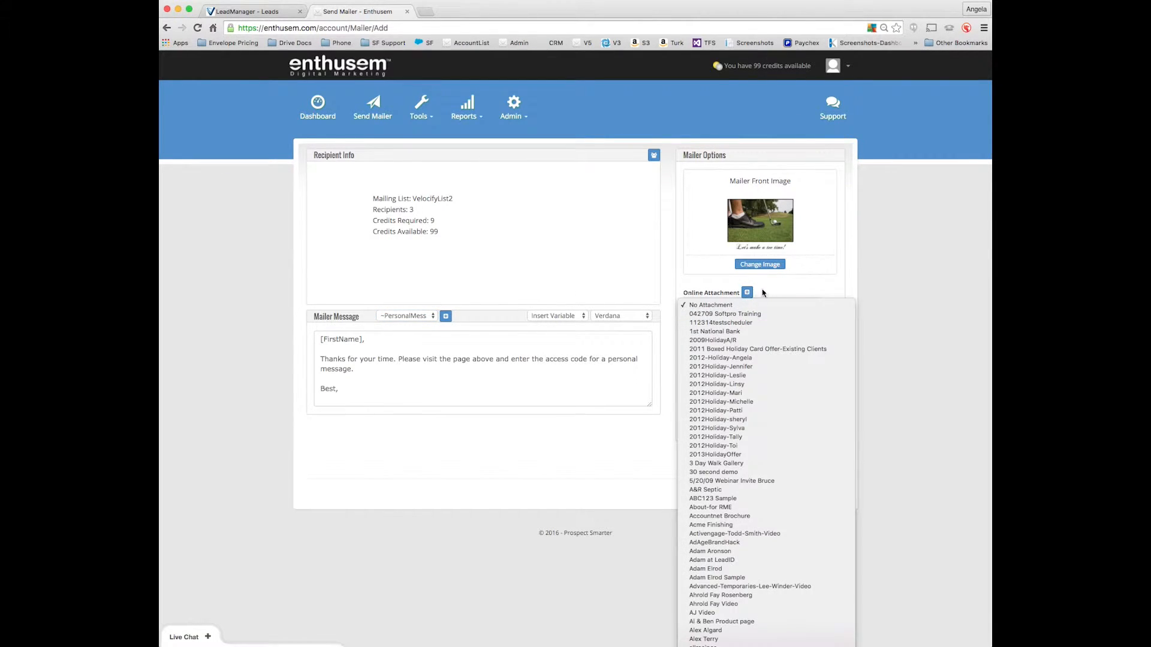
{"action": "left_click", "coordinate": [749, 293]}
{"action": "left_click", "coordinate": [744, 293]}
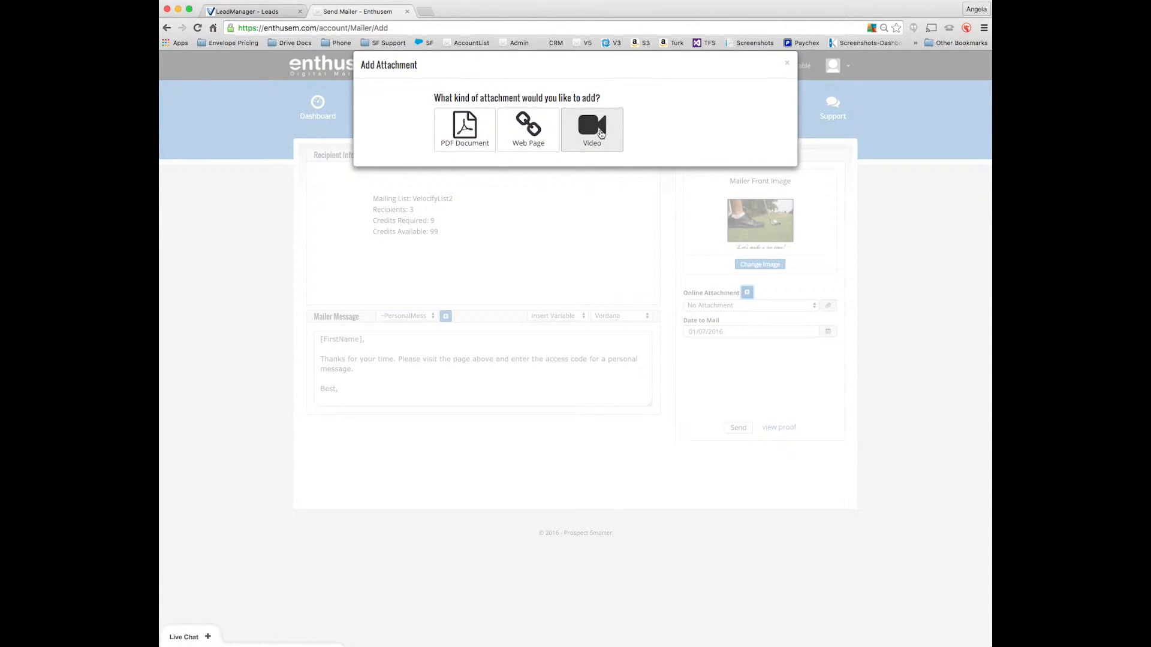
{"action": "left_click", "coordinate": [600, 133]}
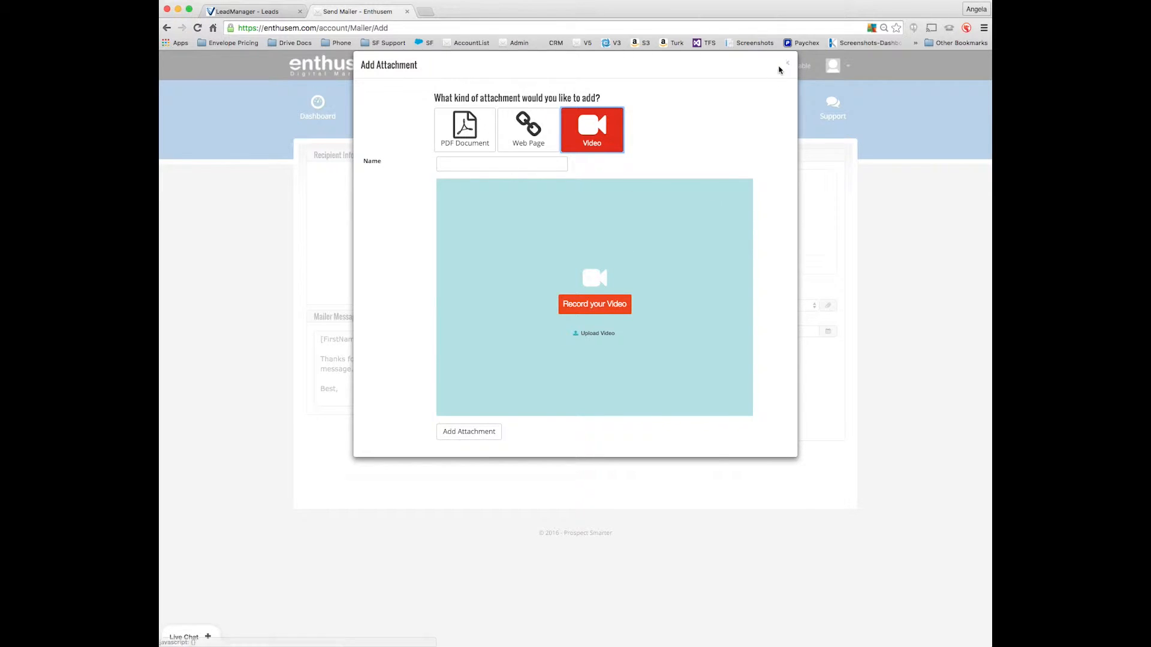
{"action": "left_click", "coordinate": [787, 63]}
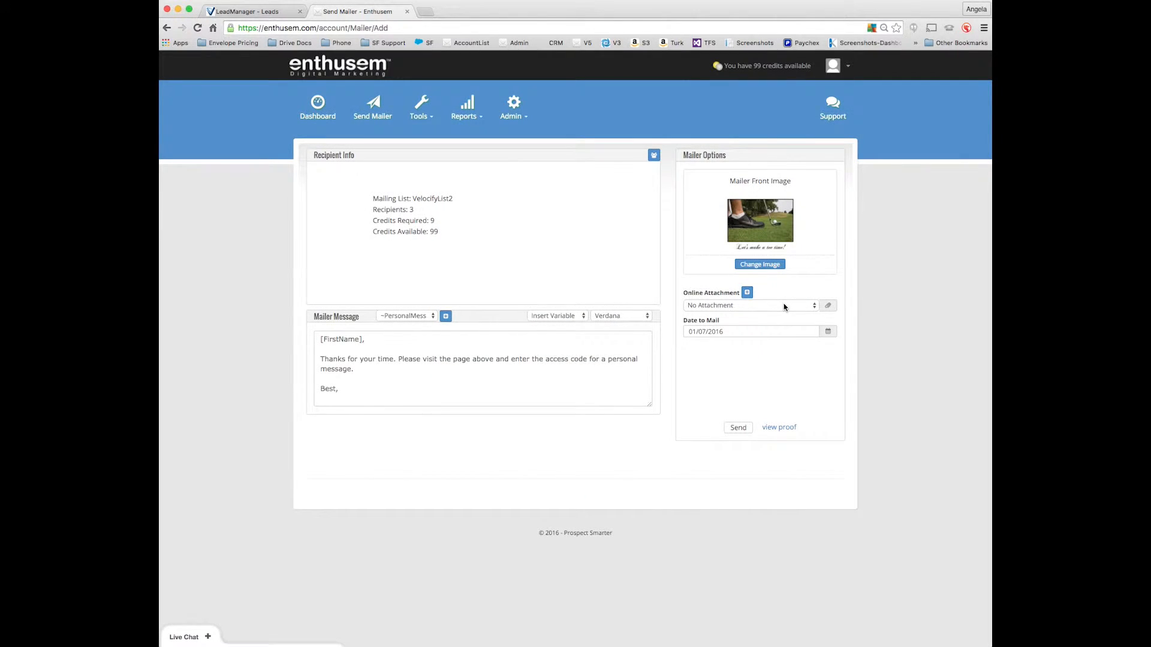
Choose an existing online attachment for the mailer and send the mailer to the VelocifyList2 recipients.
{"action": "left_click", "coordinate": [782, 306]}
{"action": "key", "text": "a"}
{"action": "key", "text": "b"}
{"action": "key", "text": "Return"}
{"action": "left_click", "coordinate": [739, 431]}
{"action": "left_click", "coordinate": [738, 429]}
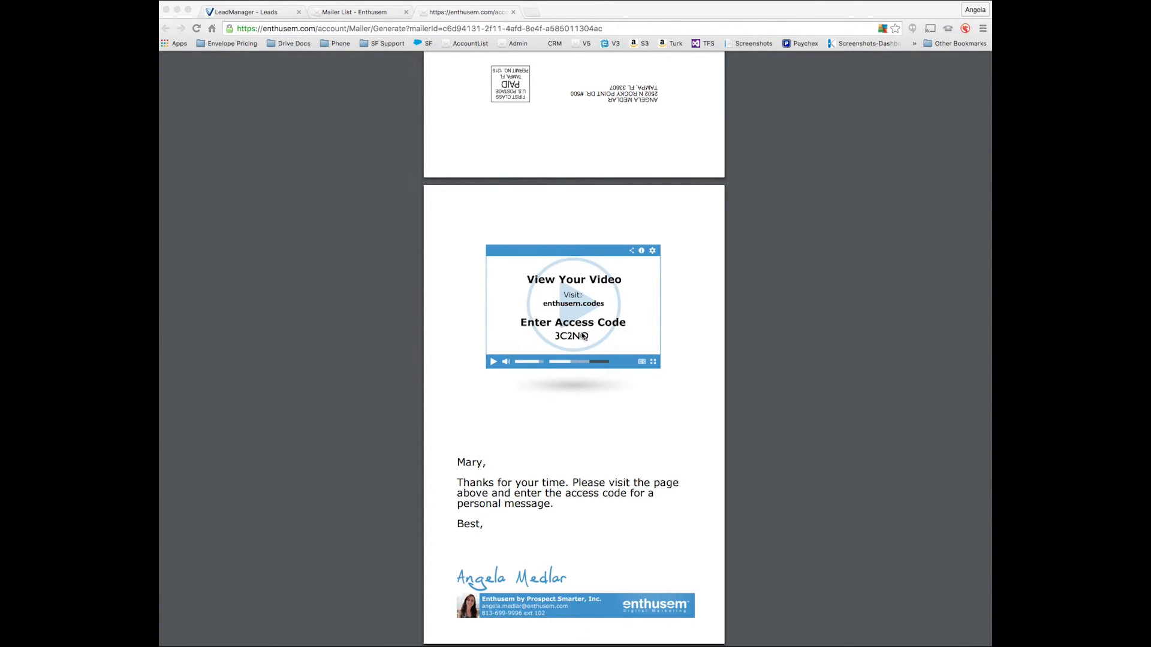
Open enthusem.codes in a new browser tab, submit the mailer's access code and pause the personal video.
{"action": "left_click", "coordinate": [531, 12]}
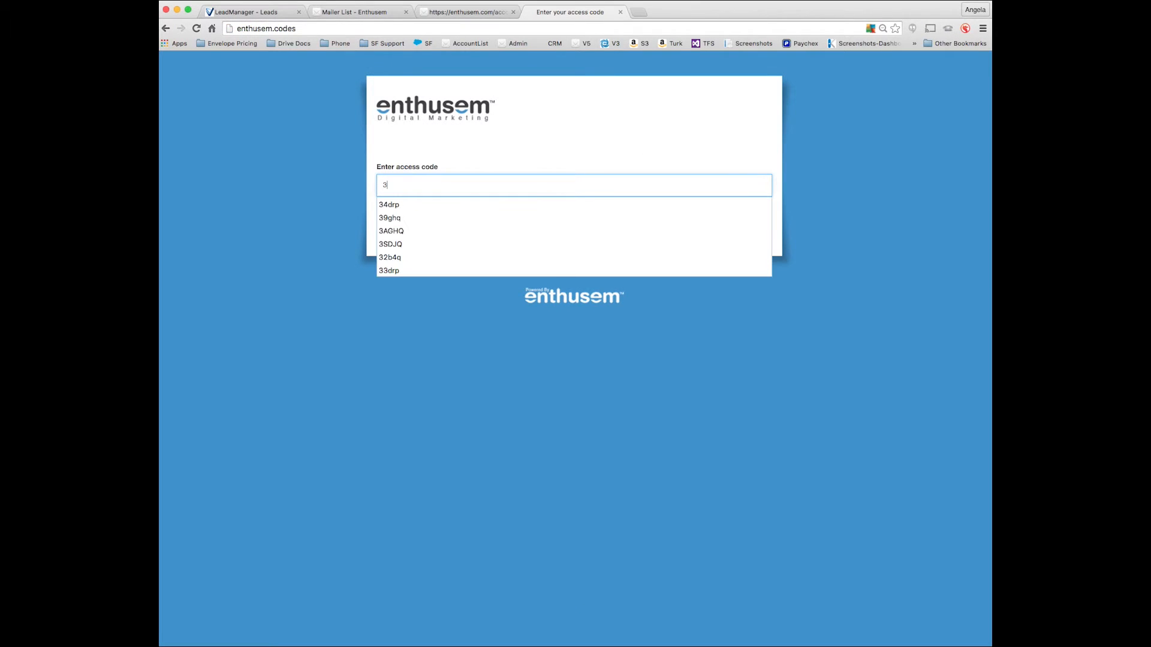
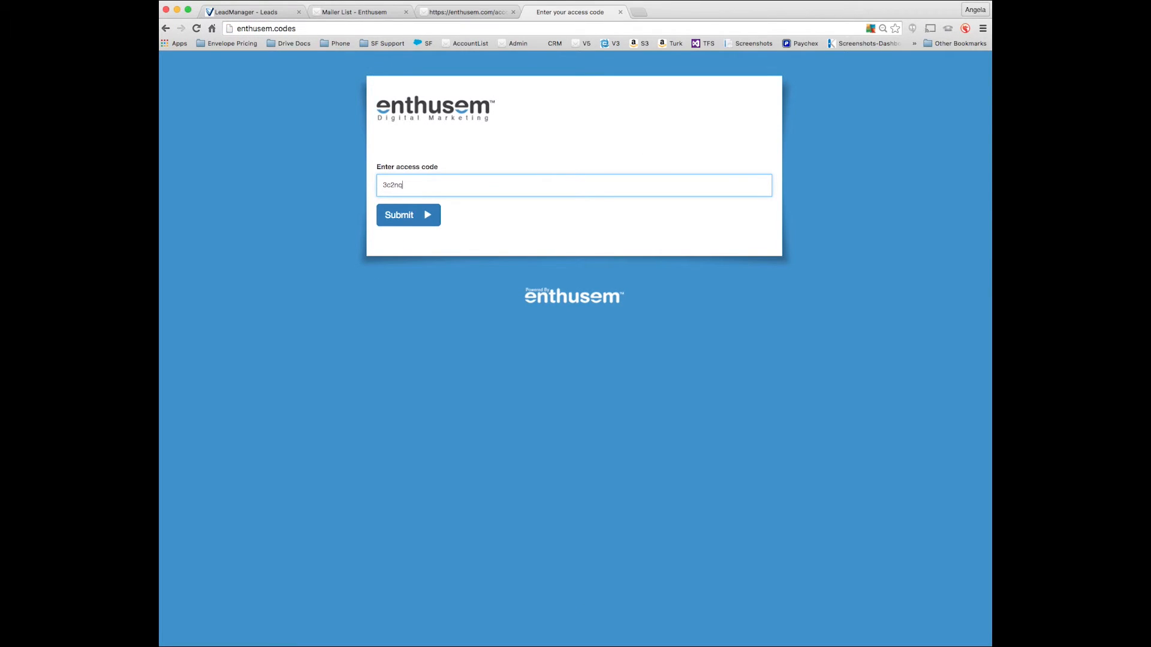
{"action": "left_click", "coordinate": [424, 222]}
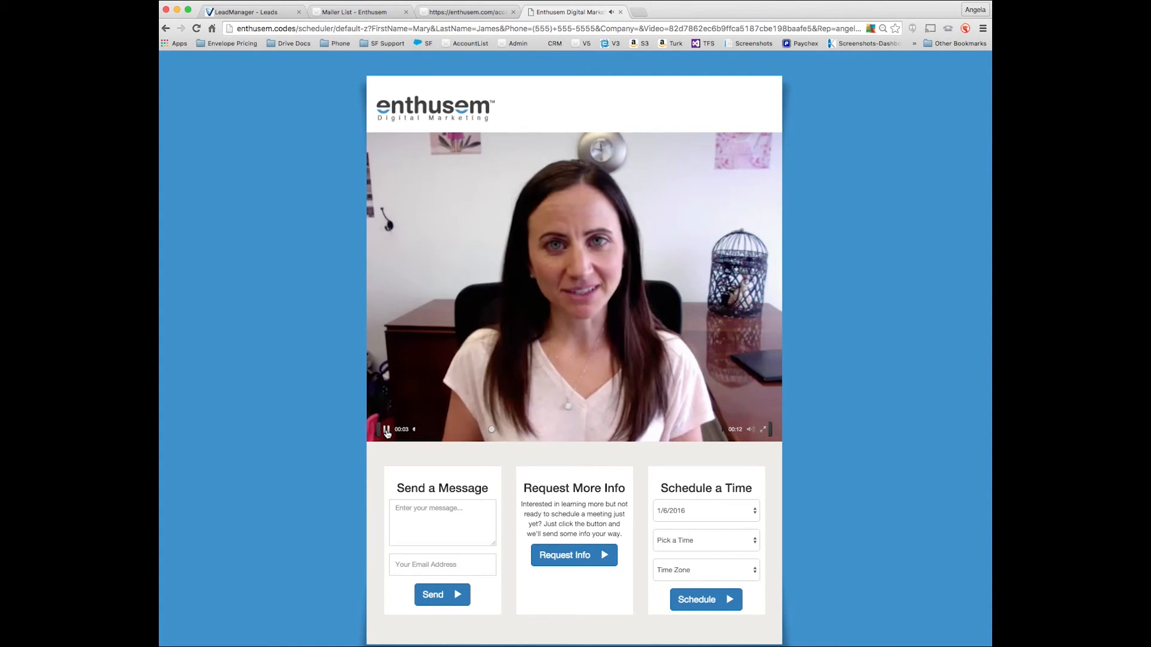
{"action": "left_click", "coordinate": [387, 430]}
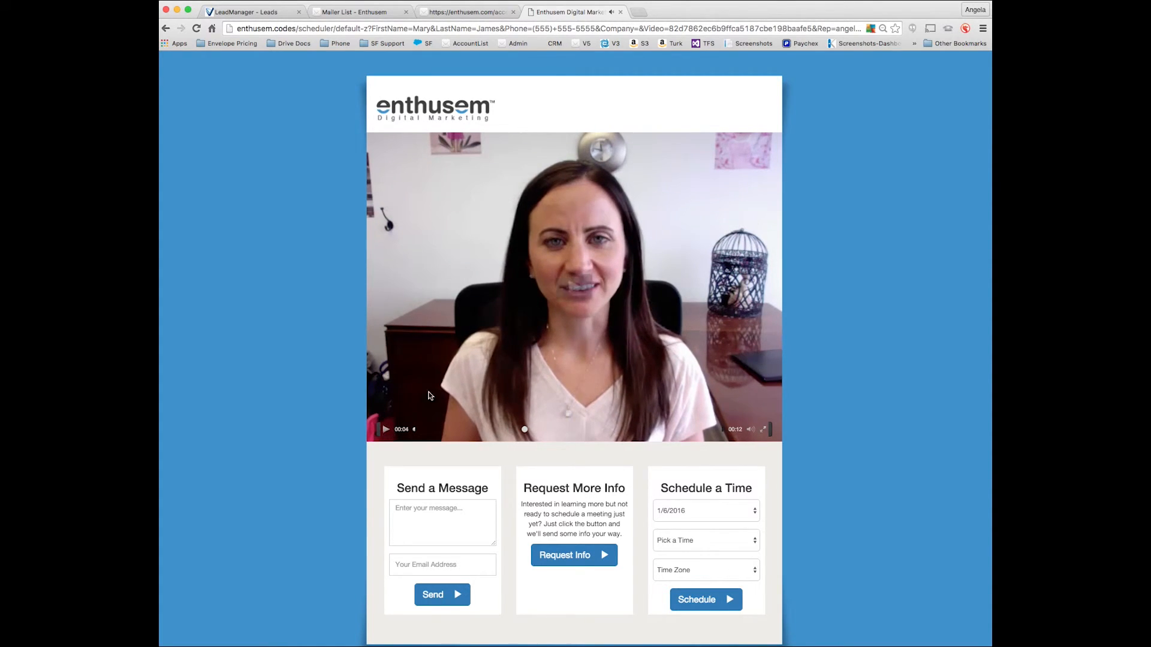
Return to the Velocify leads list and reload it to check the lead statuses.
{"action": "left_click", "coordinate": [224, 13]}
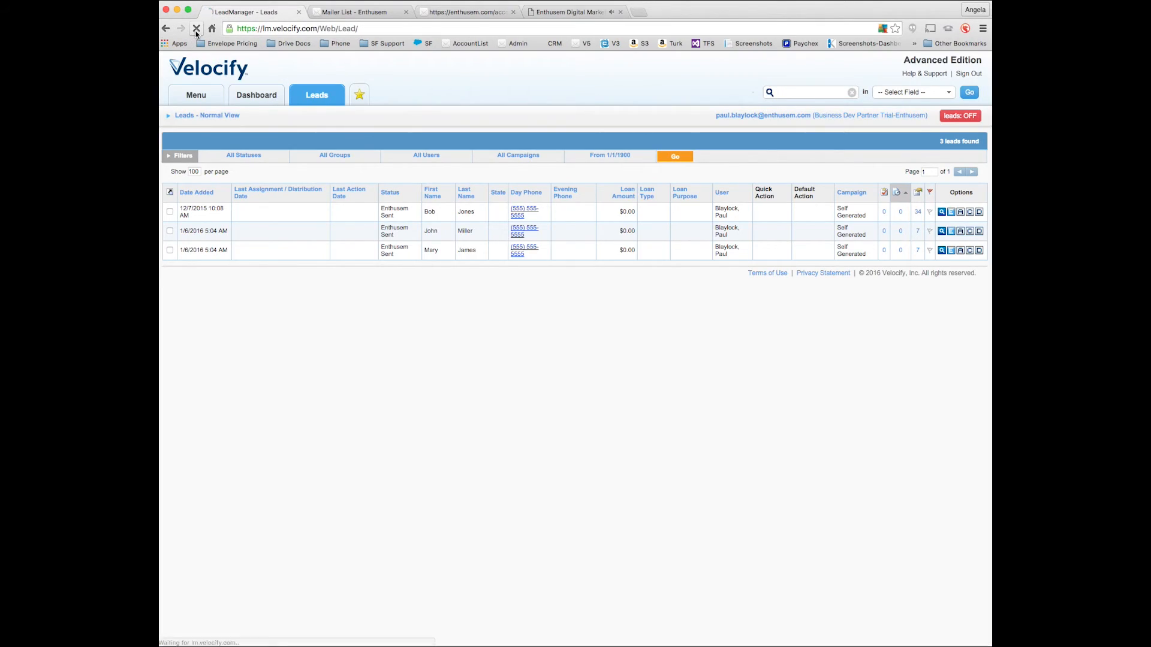